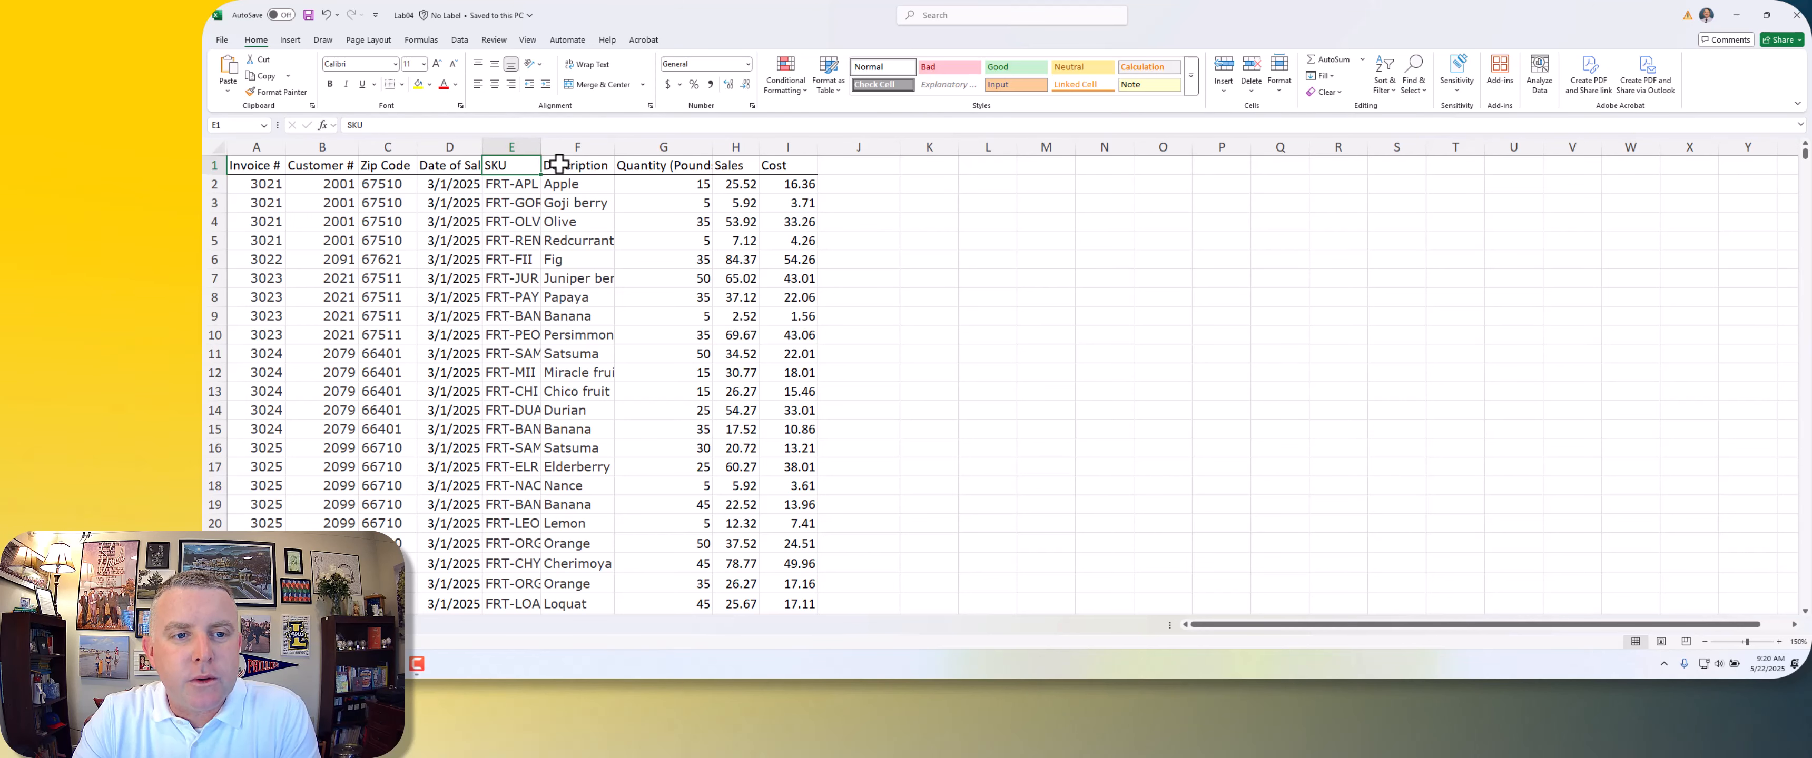
left_click(662, 147)
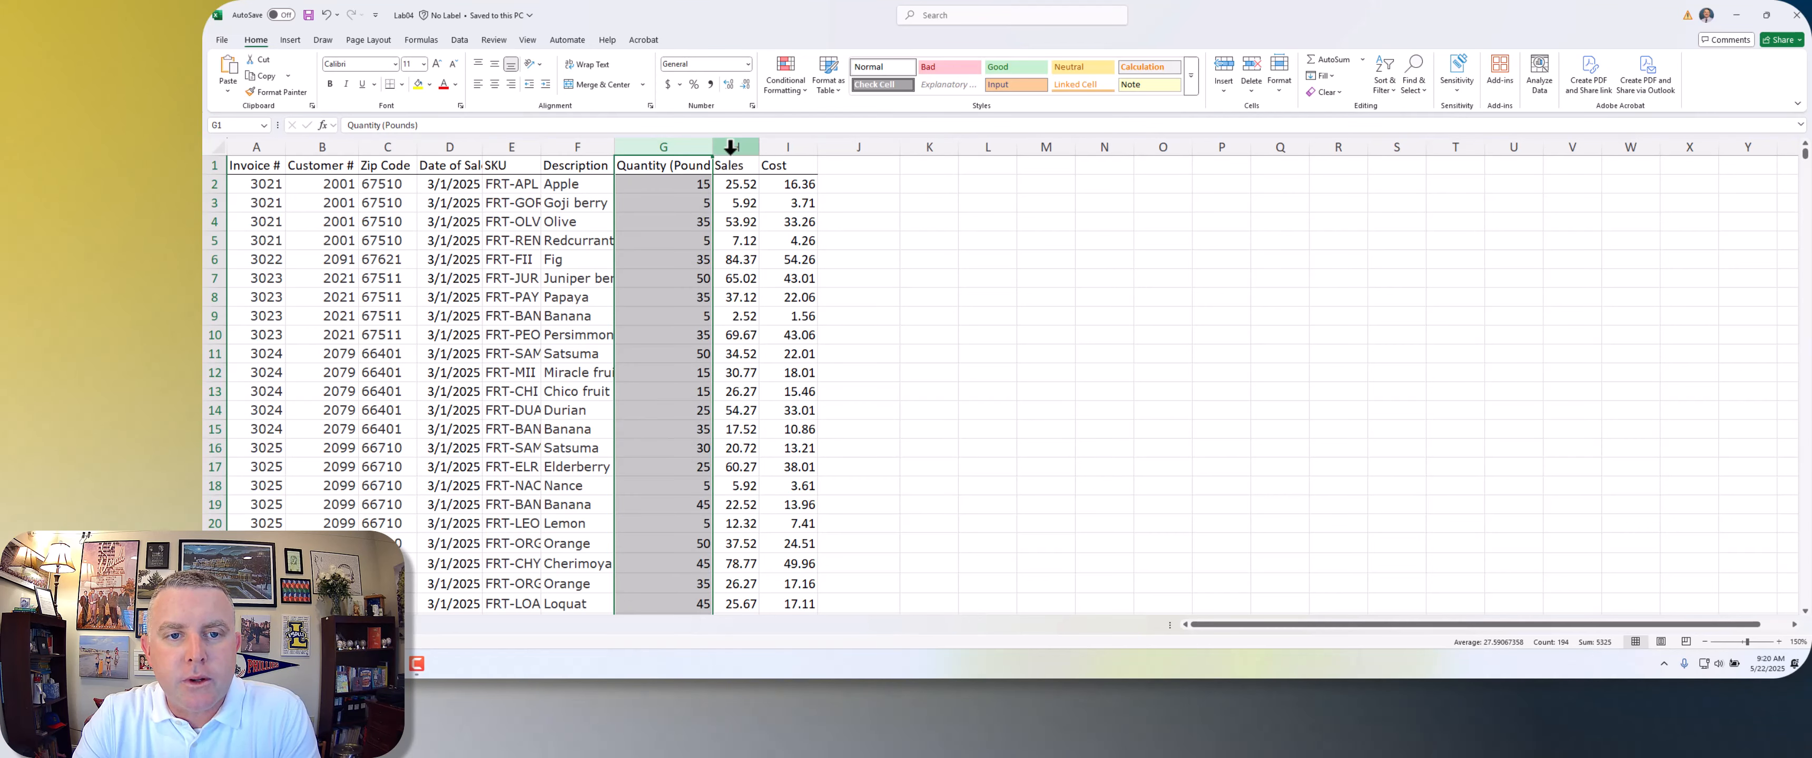
left_click(796, 185)
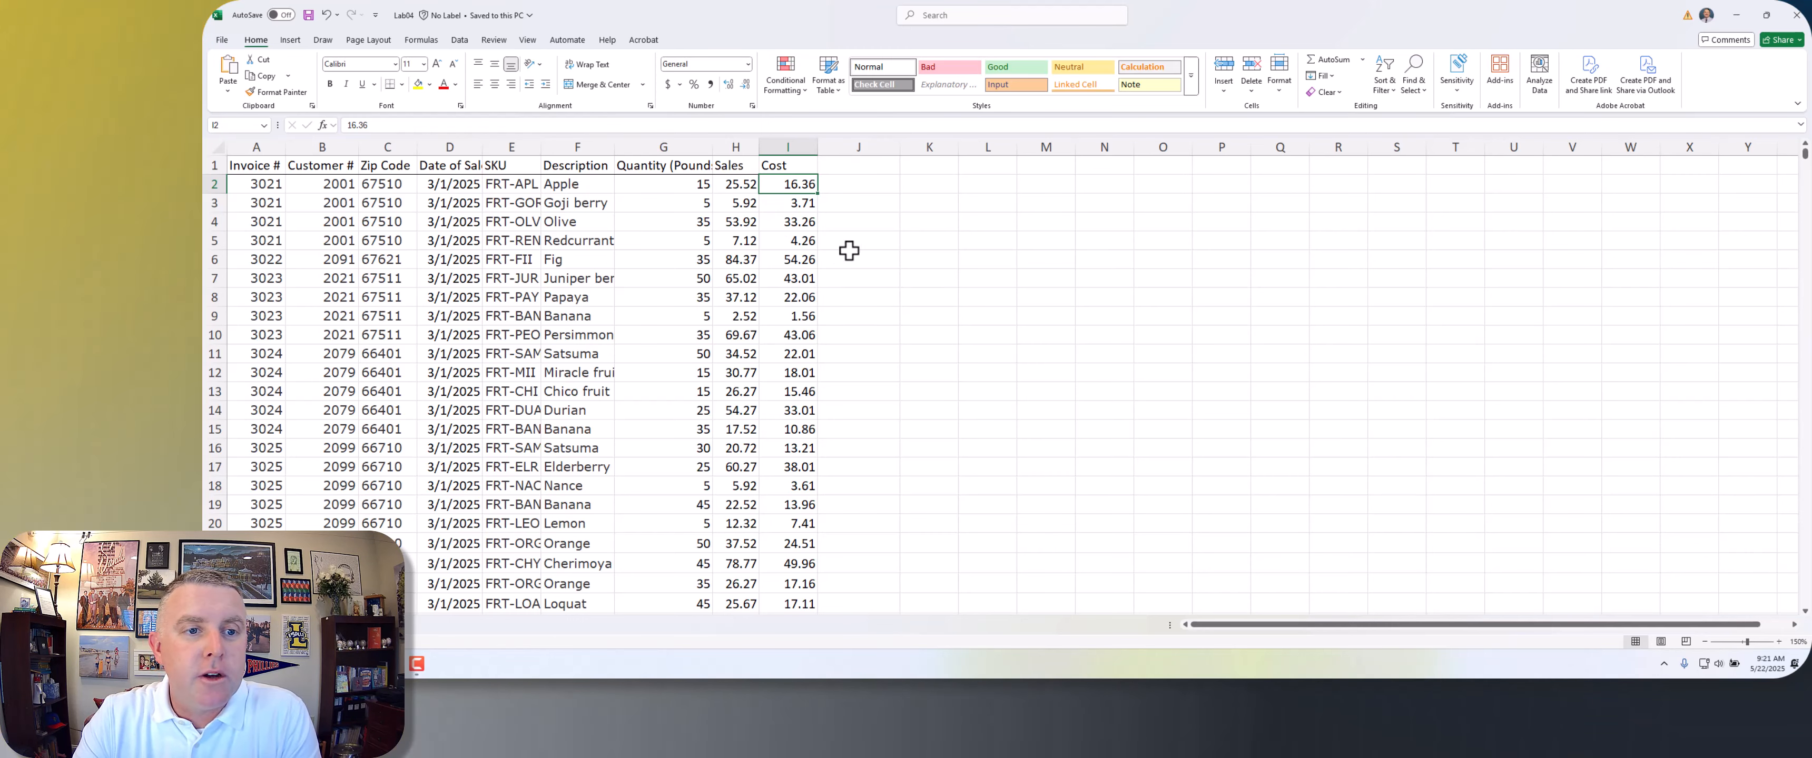
left_click(858, 203)
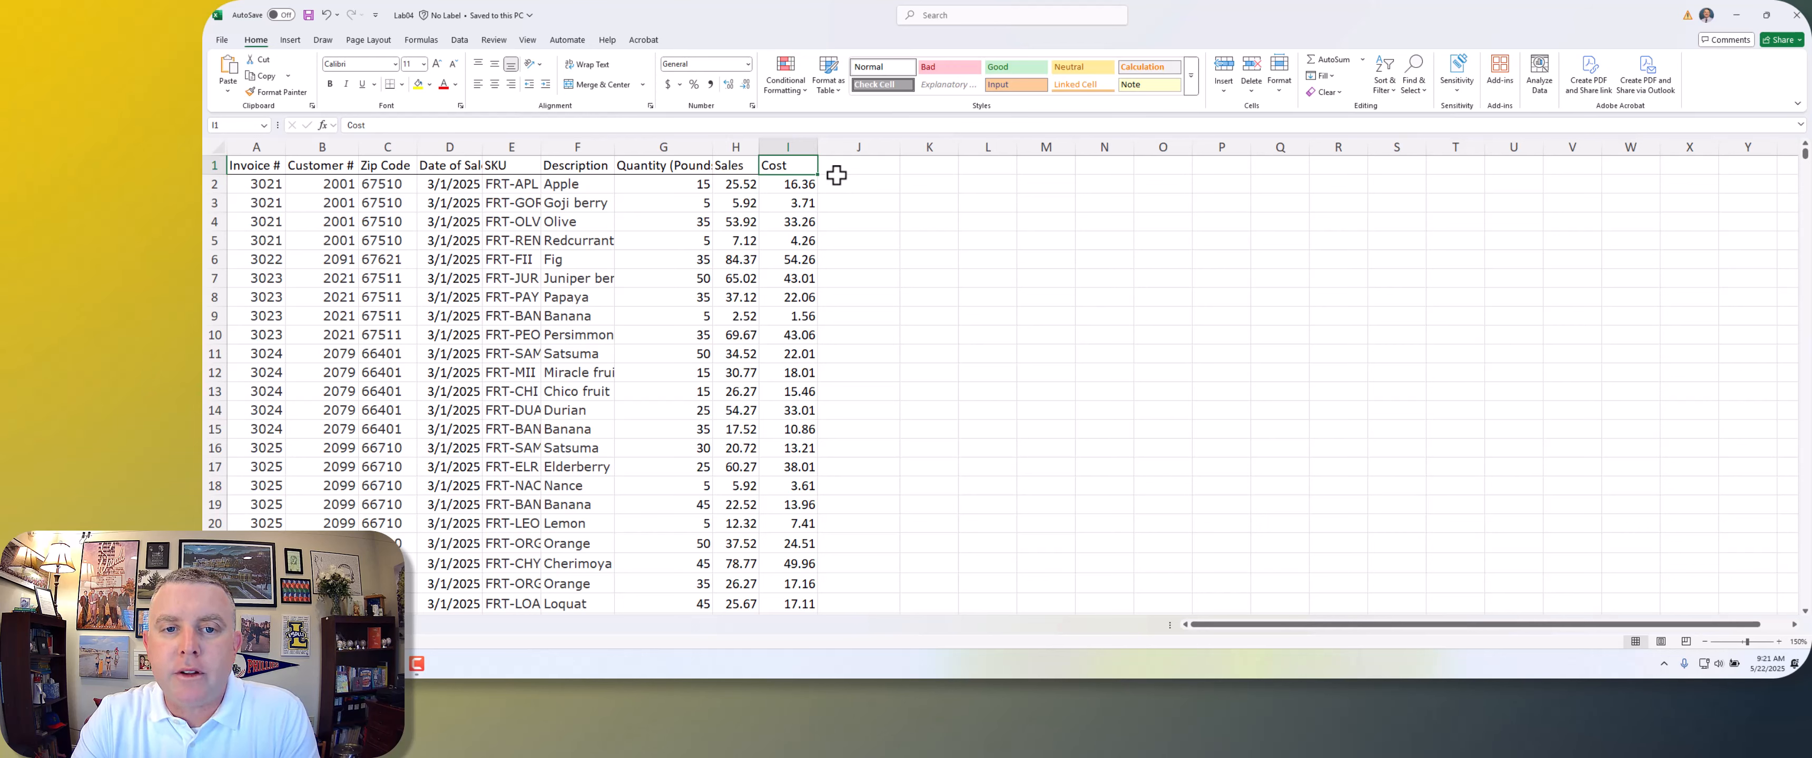
Step: Add the header Gross Profit in J1 and enter the formula =H2-I2 in J2
left_click(839, 171)
type("G")
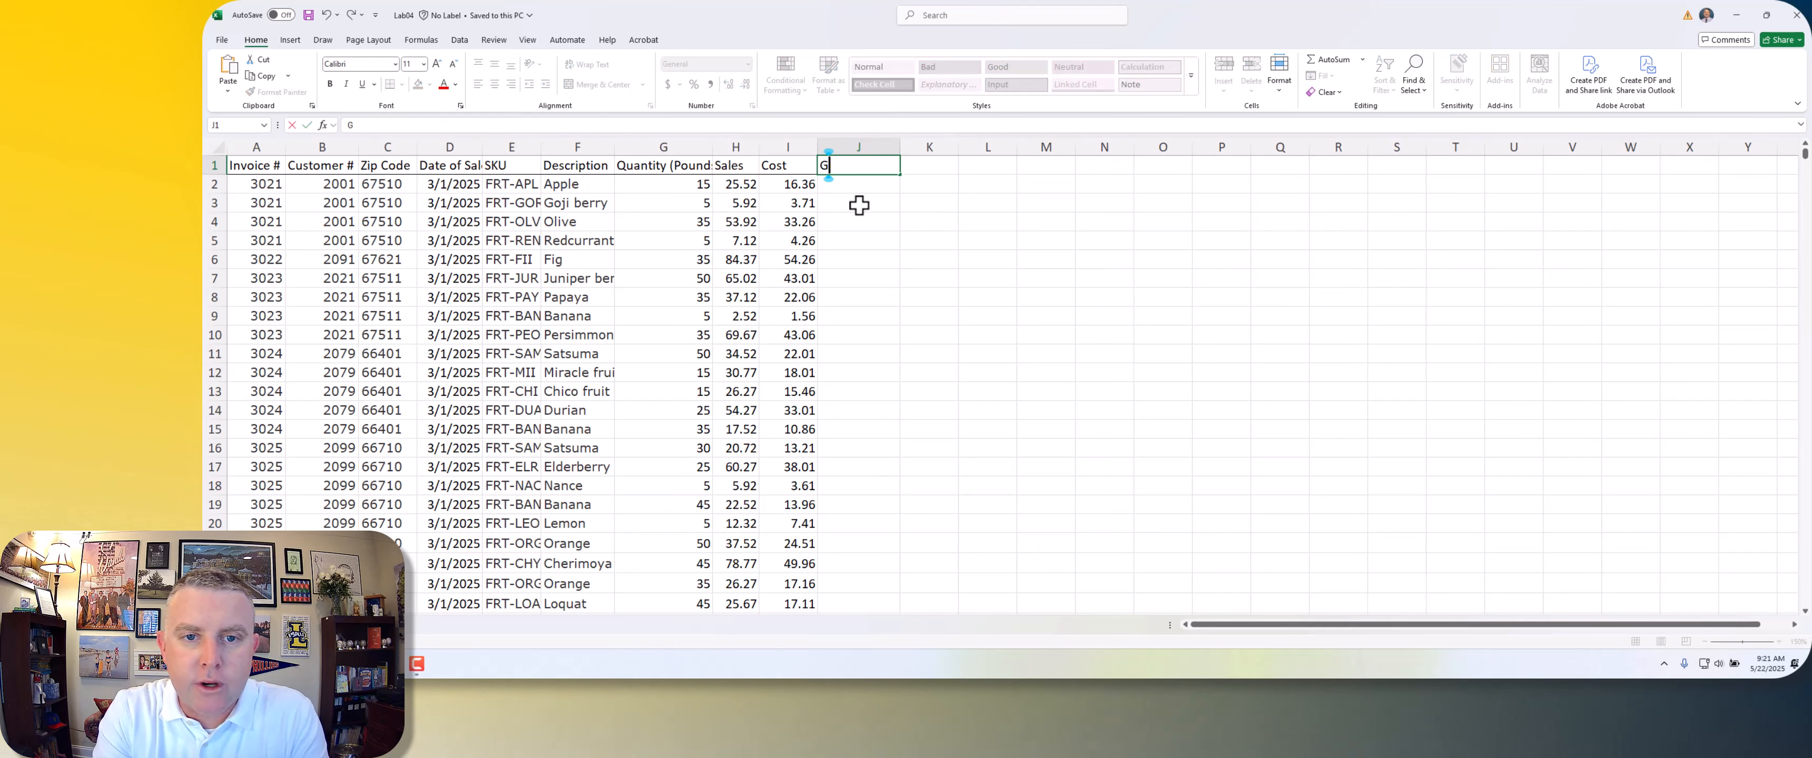
type("ross Profit")
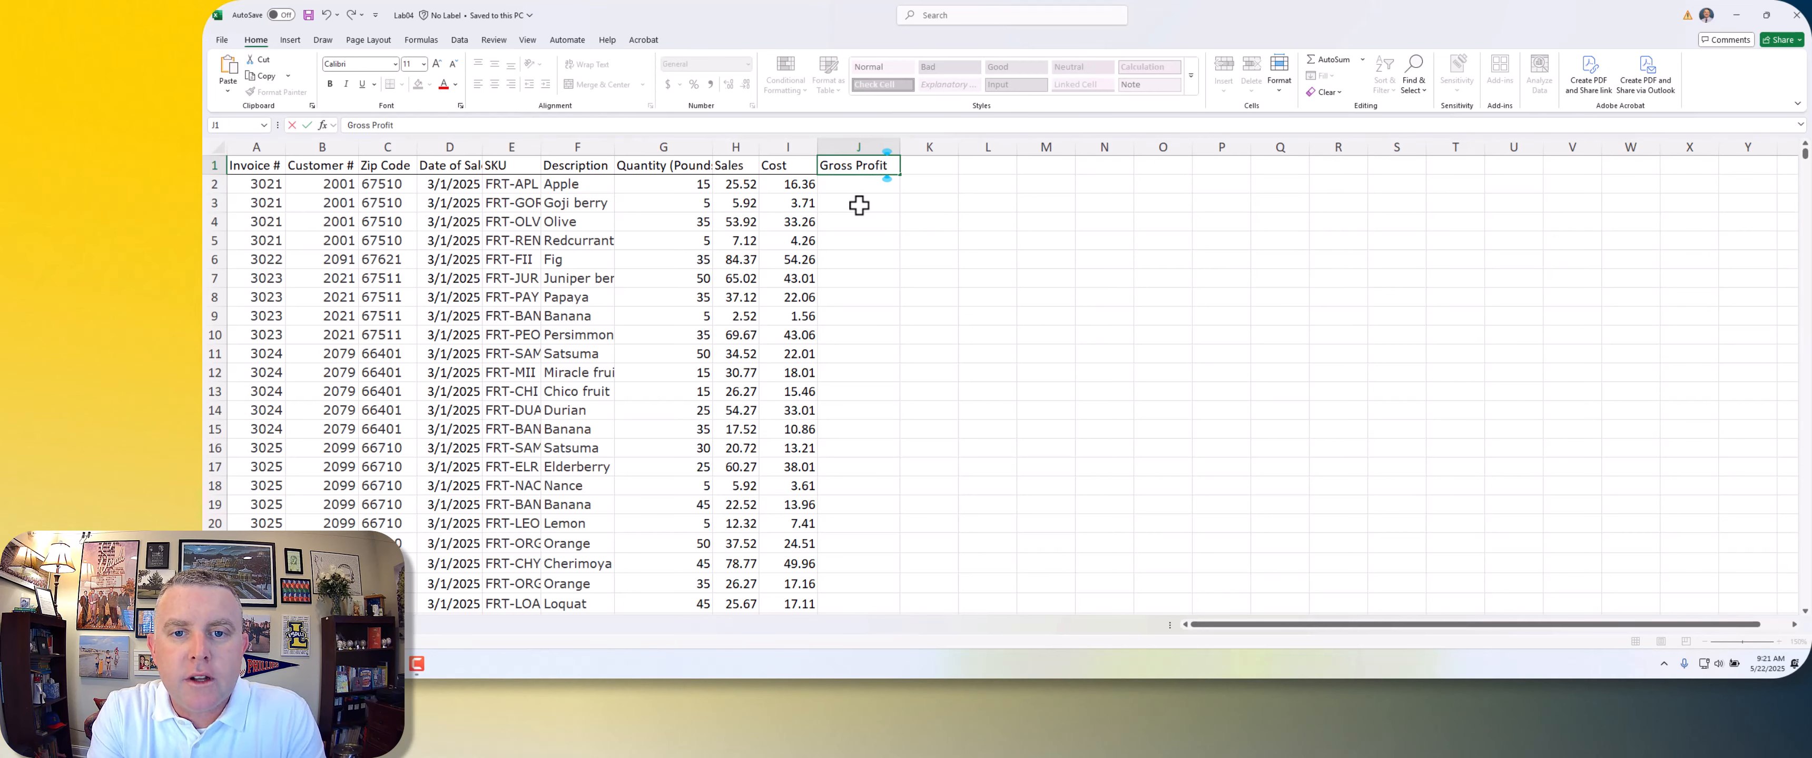
key("Down")
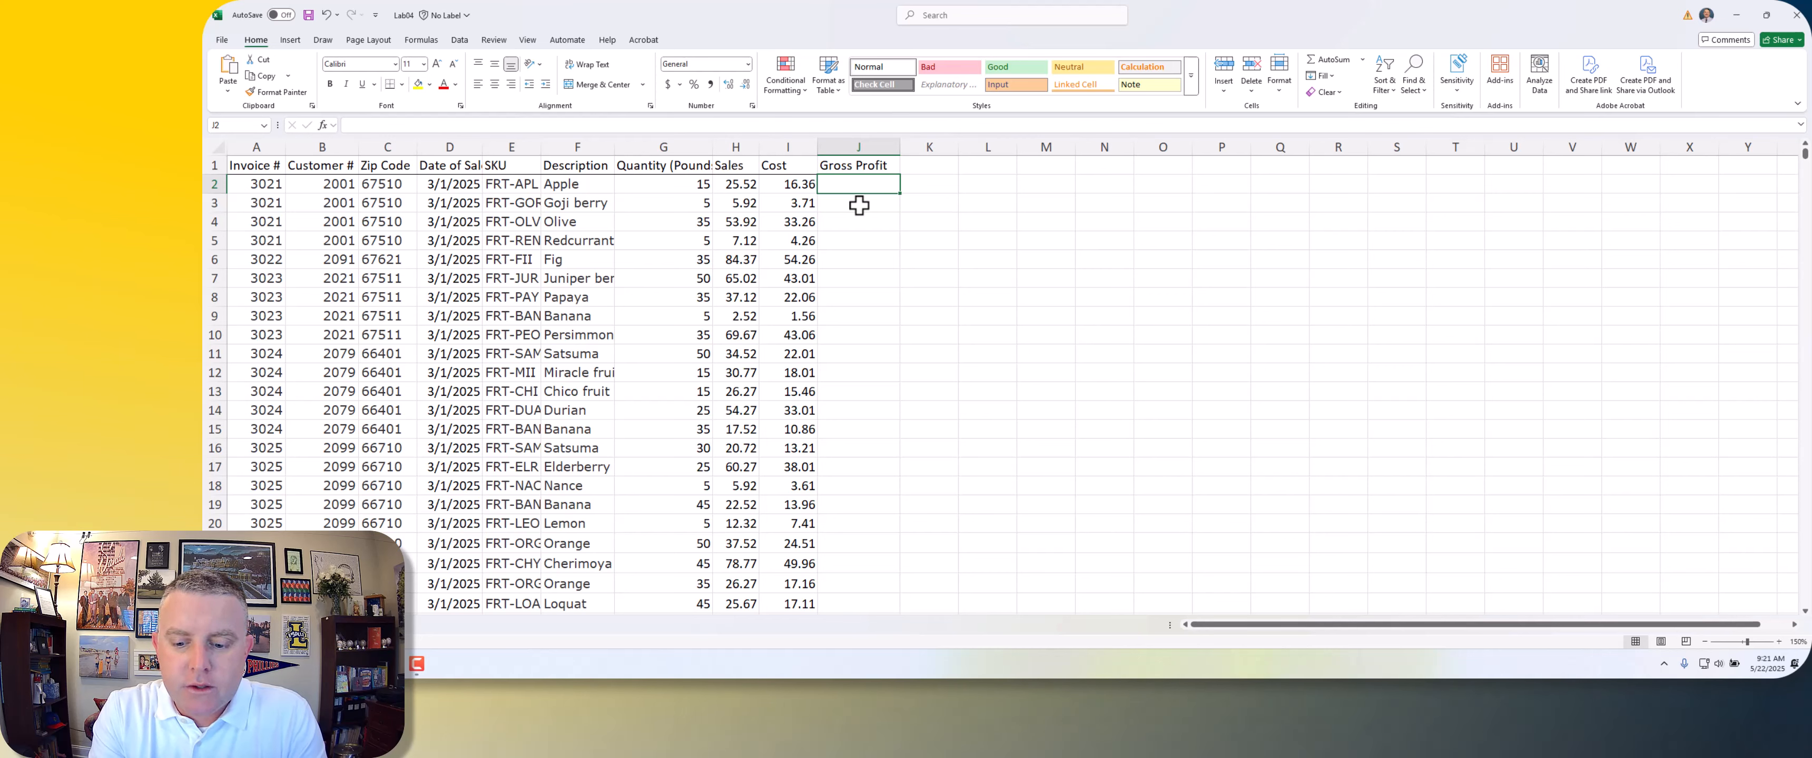
type("=")
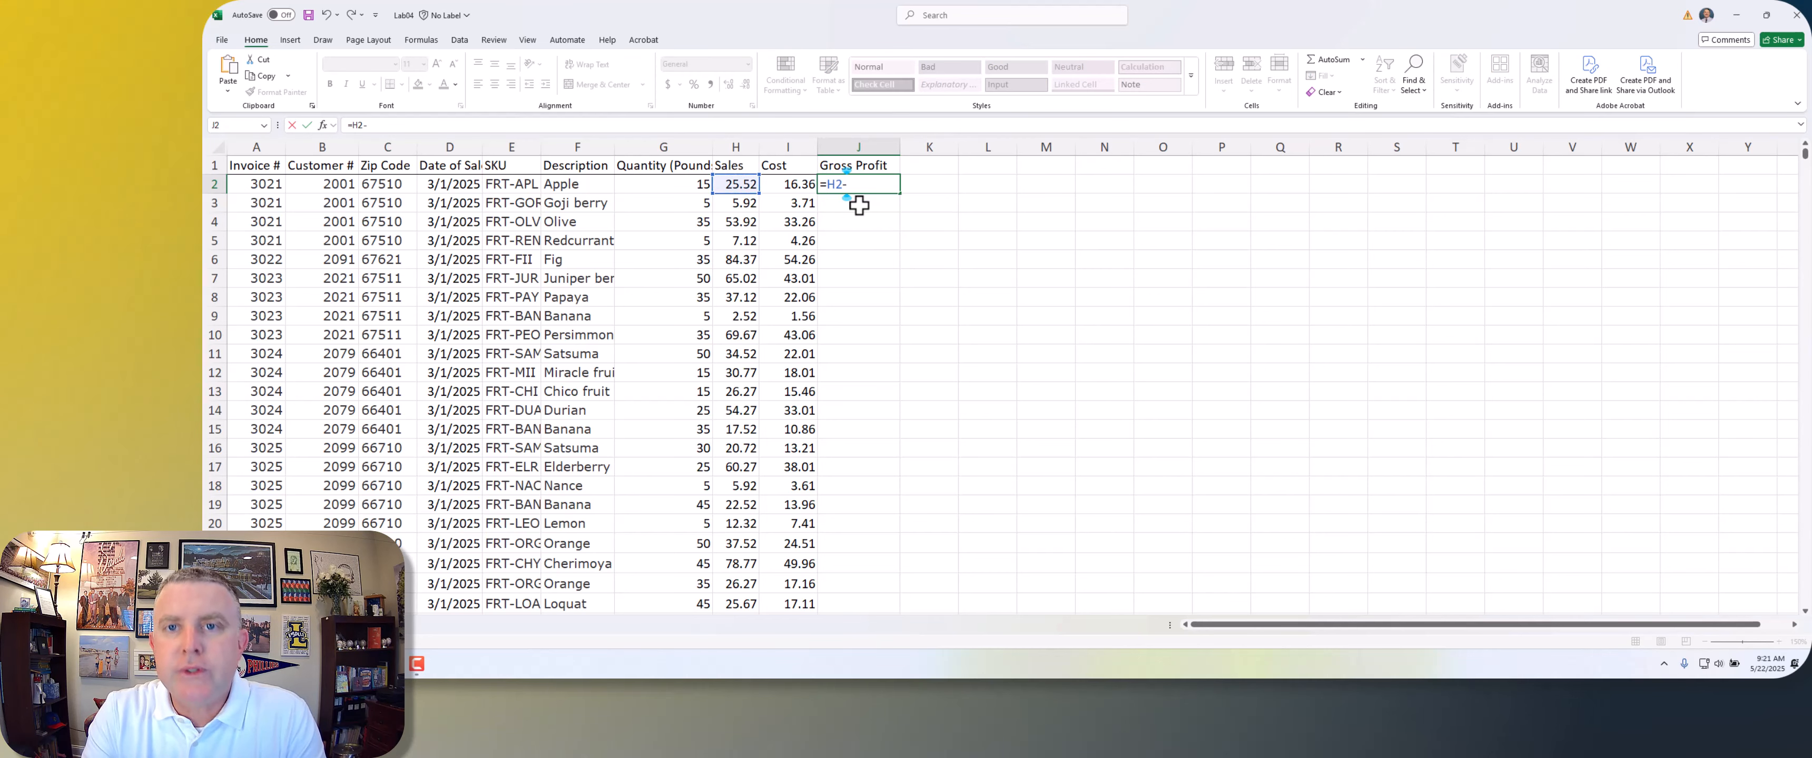
key("Return")
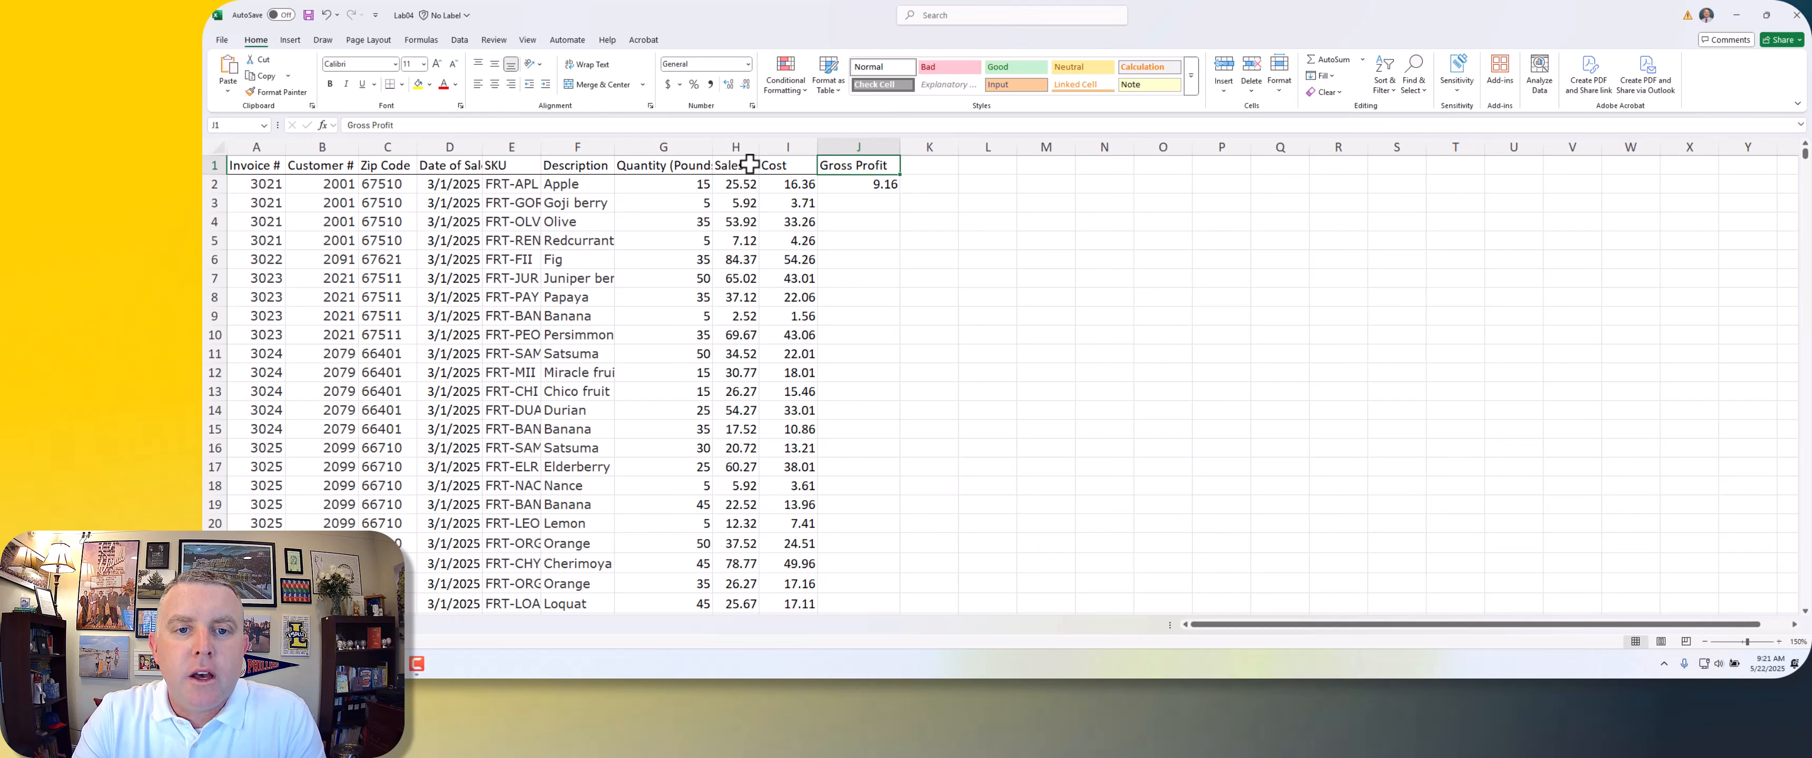
Step: Copy the Cost column's formatting onto the whole Gross Profit column with Format Painter
left_click(787, 146)
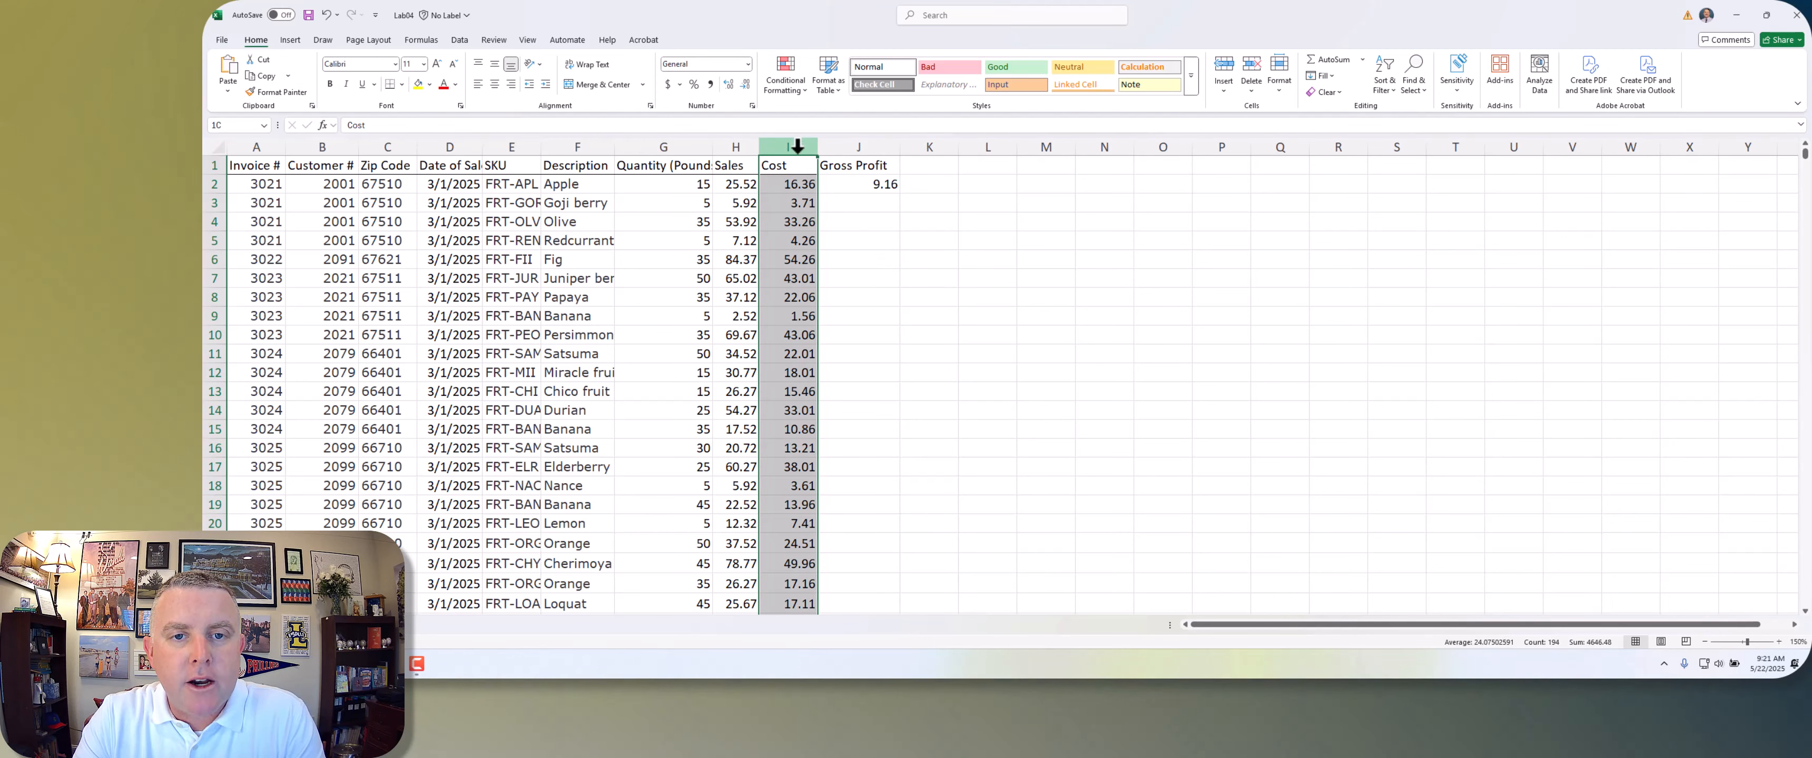
left_click(881, 260)
left_click(788, 145)
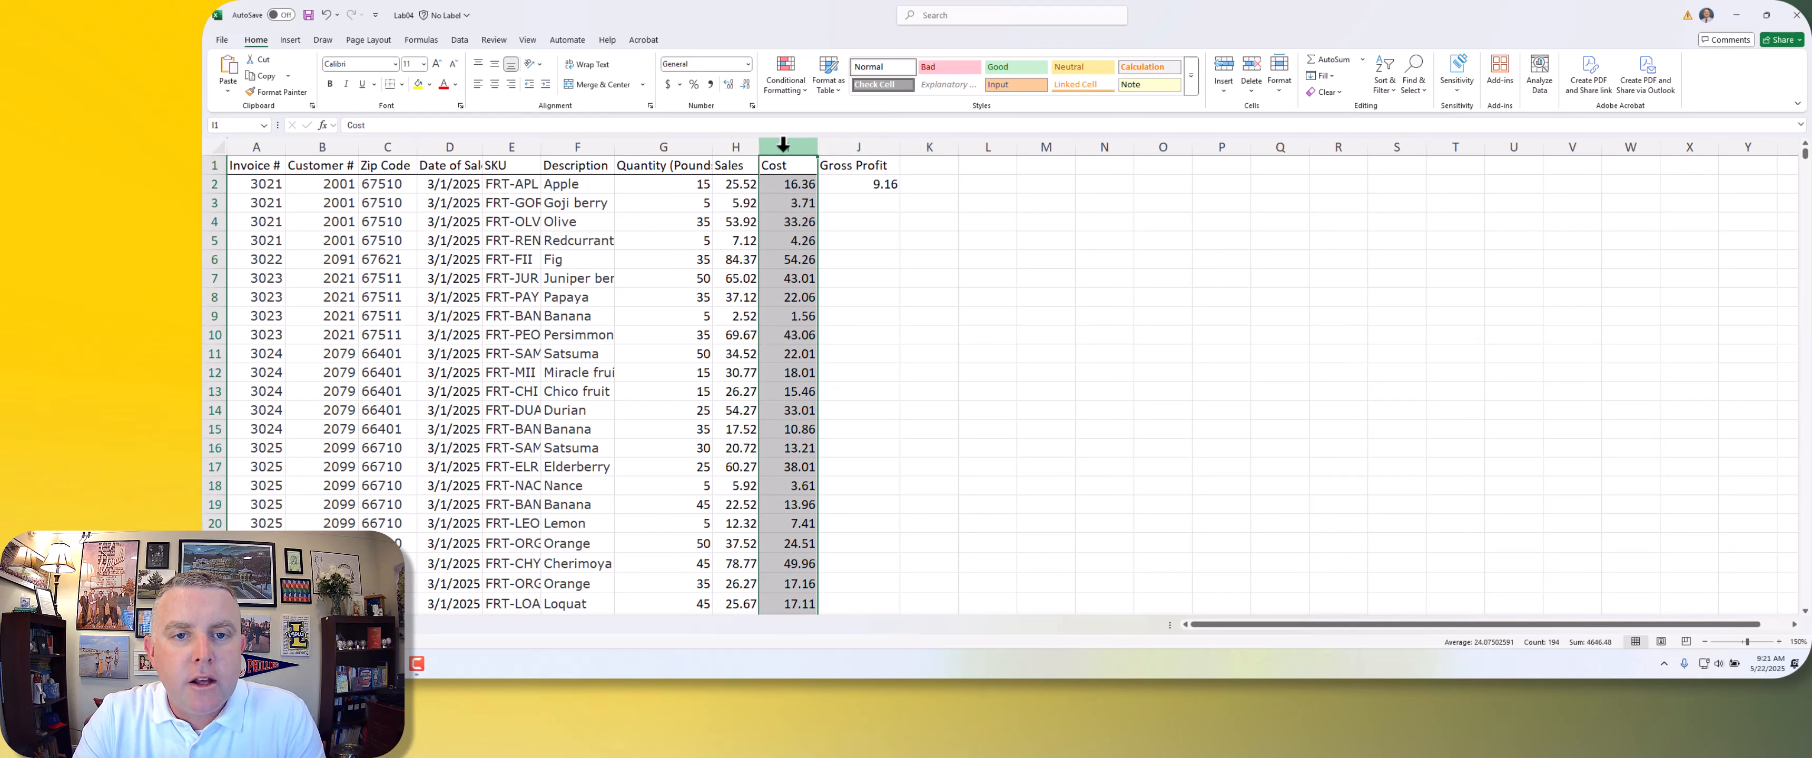
left_click(280, 92)
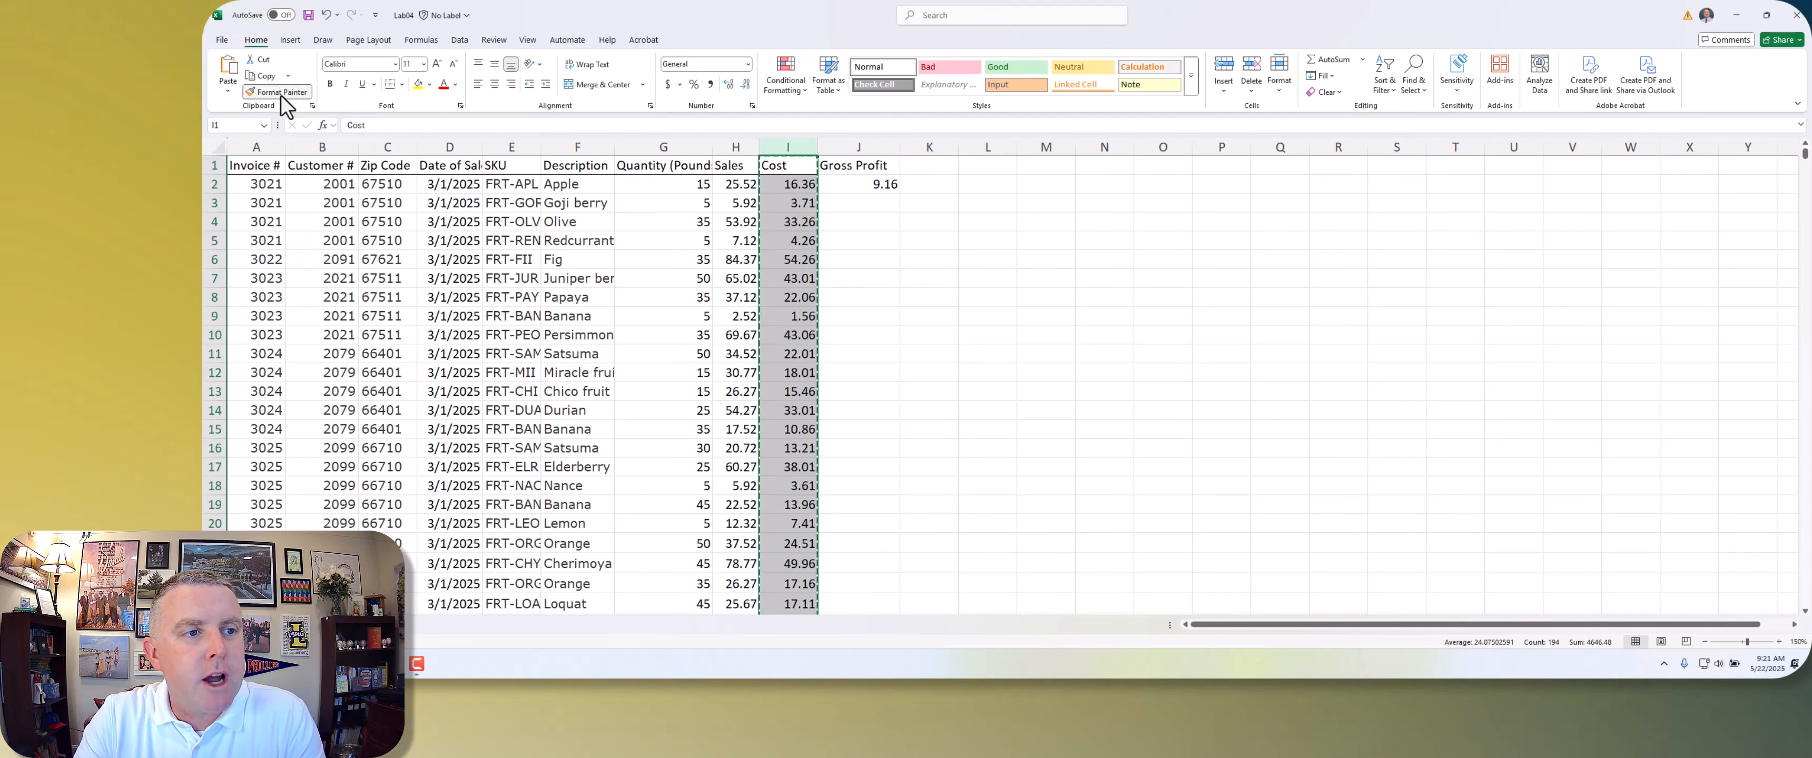
left_click(862, 148)
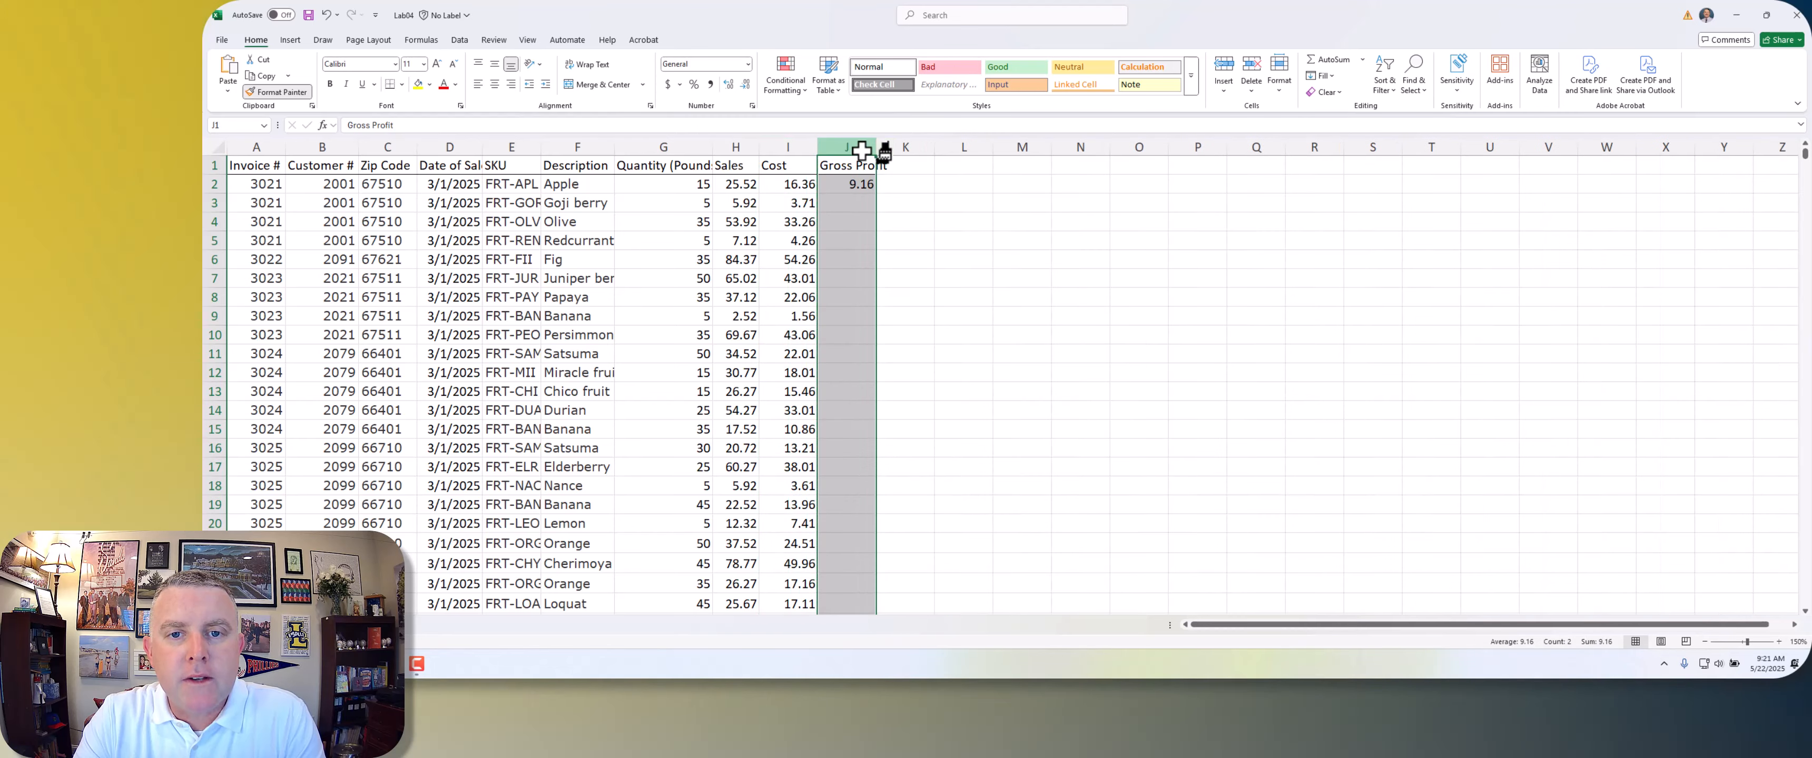
left_click(908, 316)
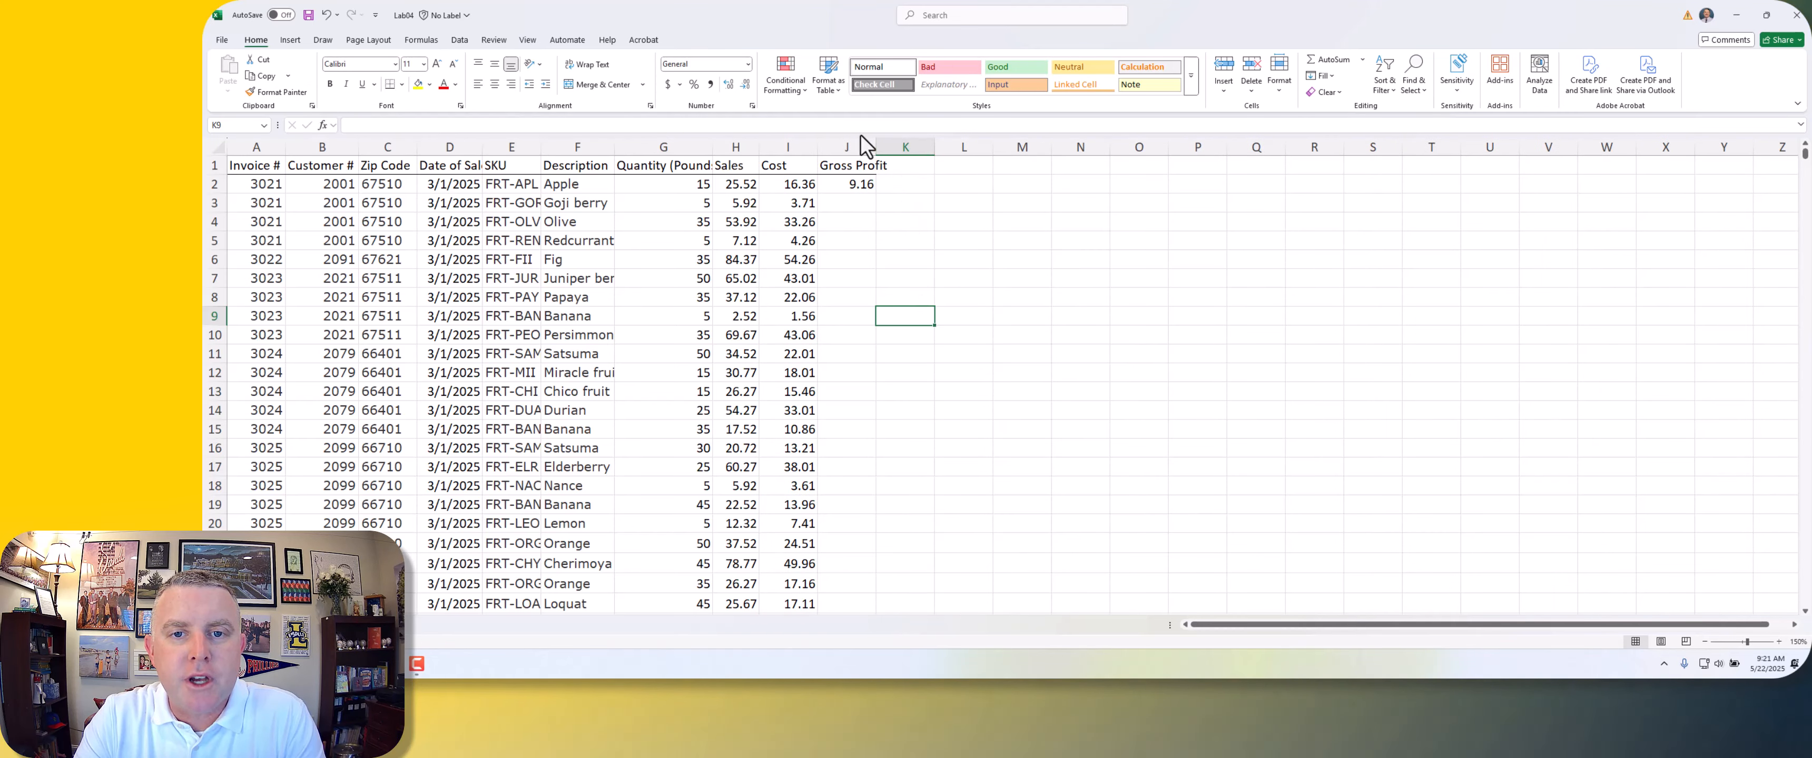
Step: AutoFit the widths of columns A through J to their contents
double_click(876, 146)
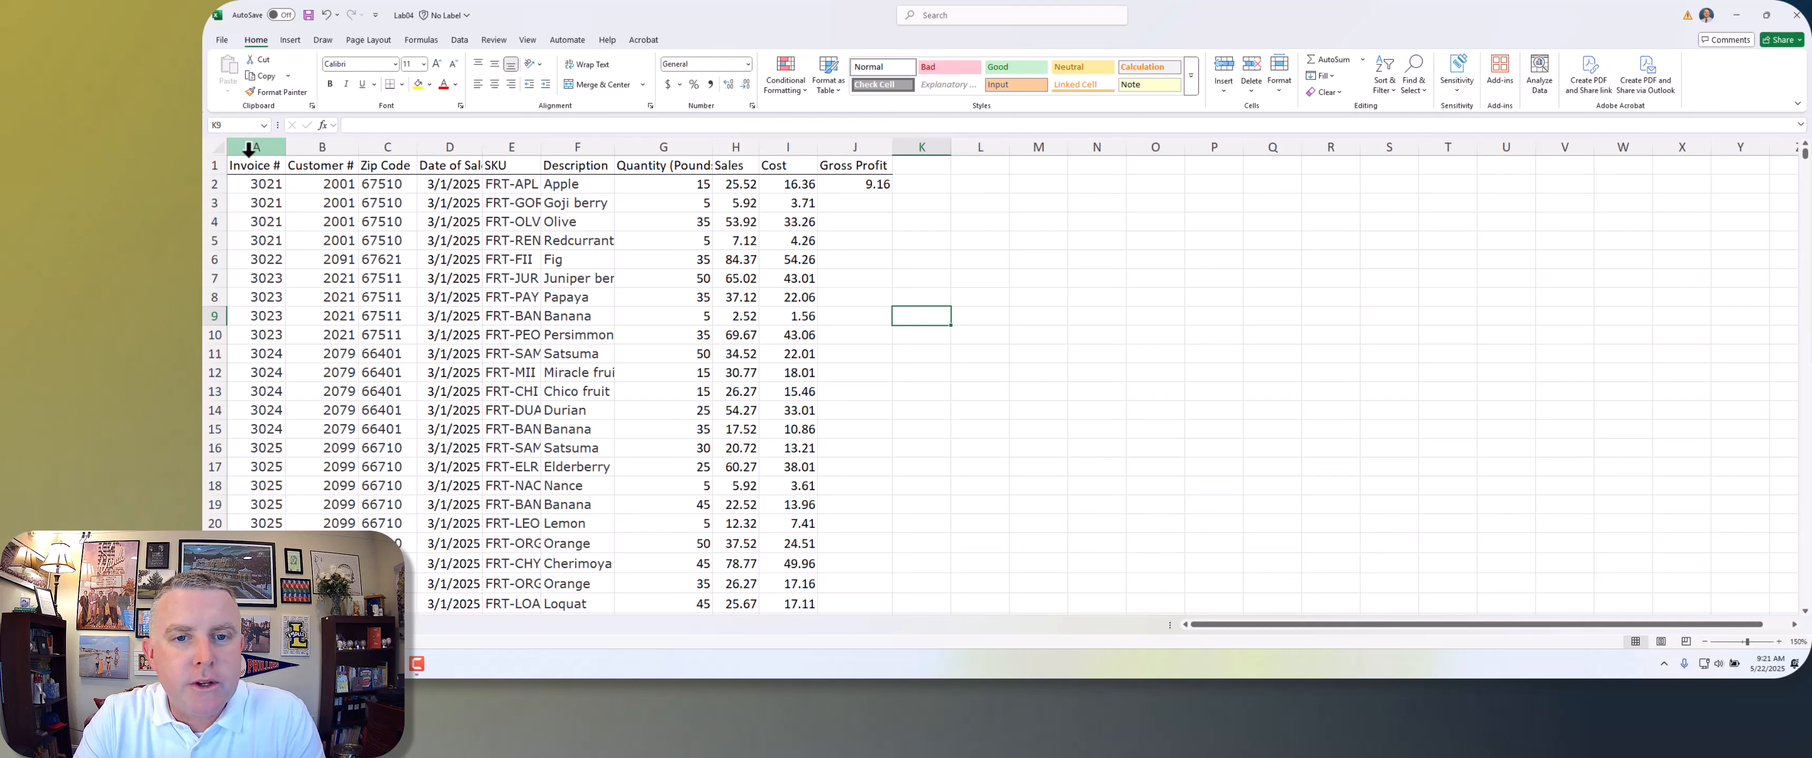
left_click_drag(247, 149, 877, 156)
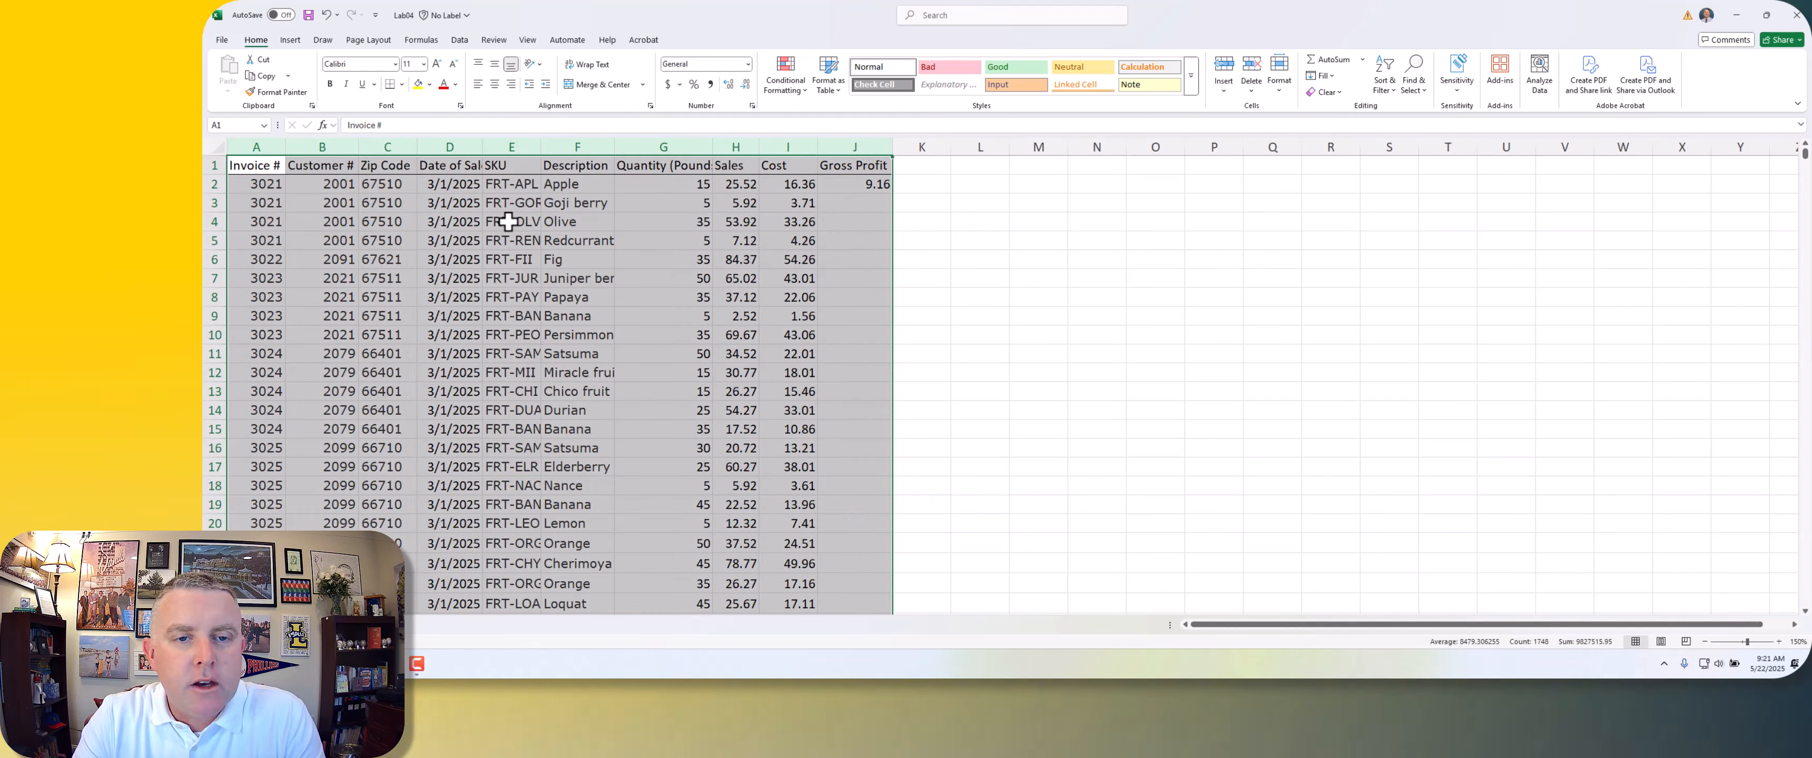
double_click(712, 149)
left_click(714, 146)
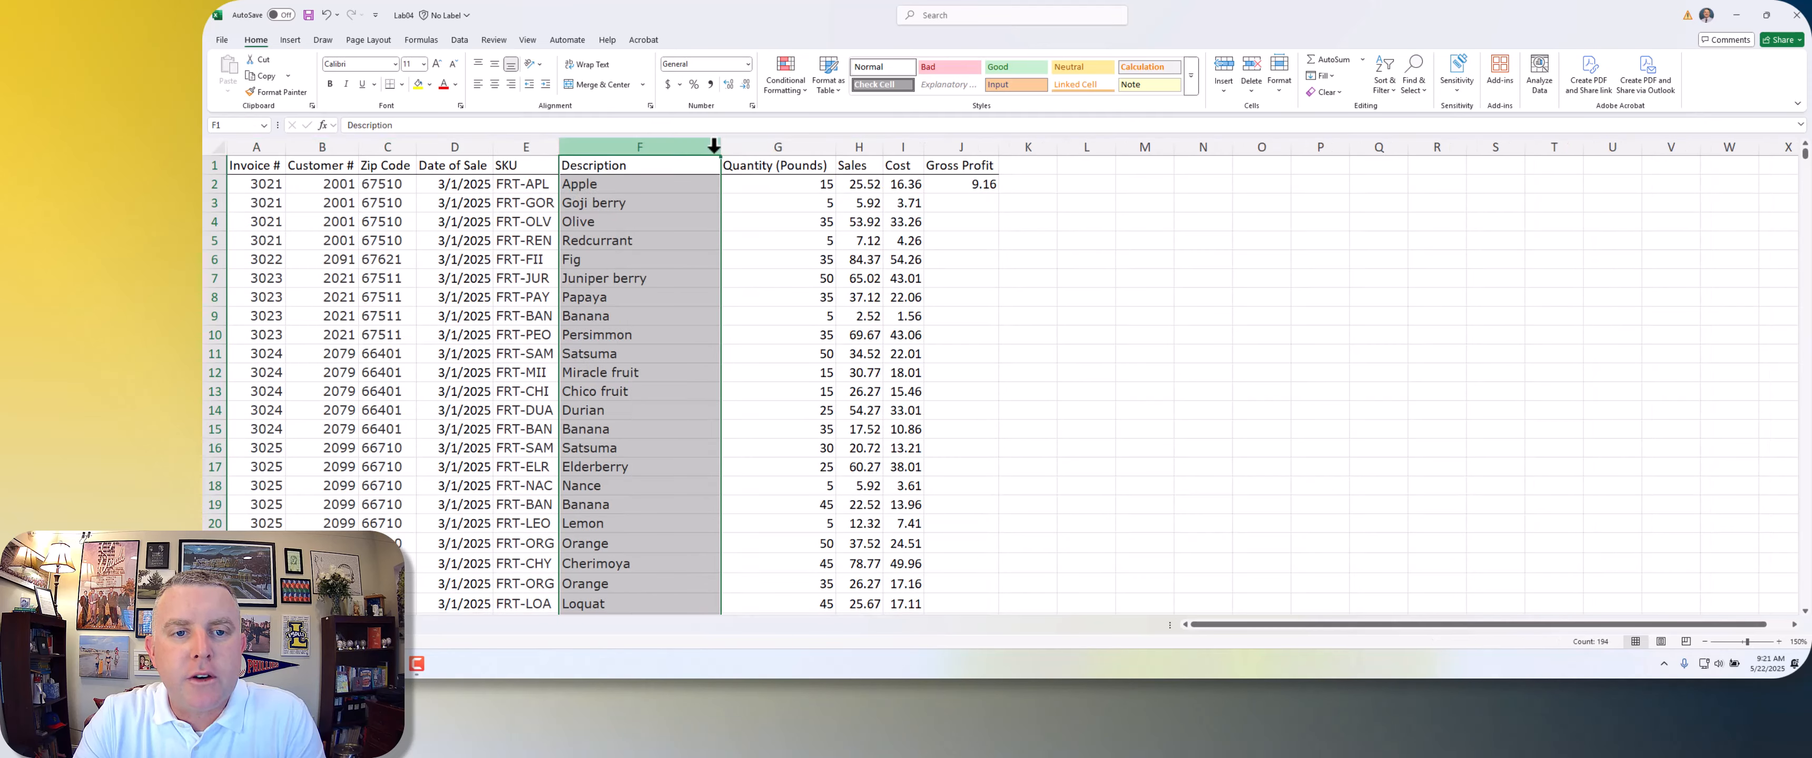
left_click_drag(258, 144, 994, 153)
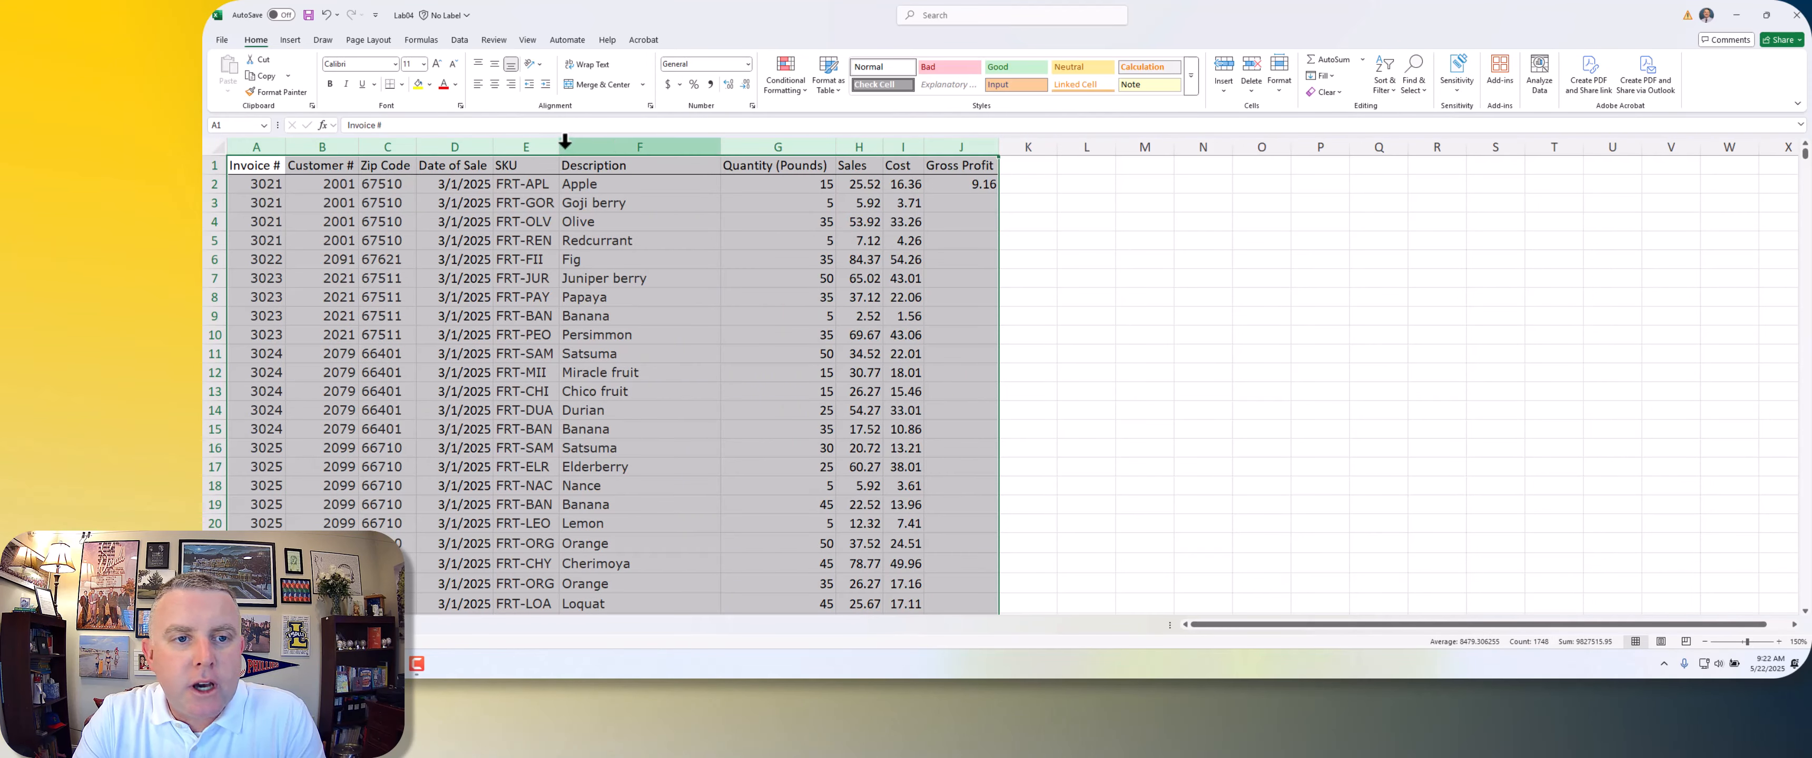
left_click(937, 265)
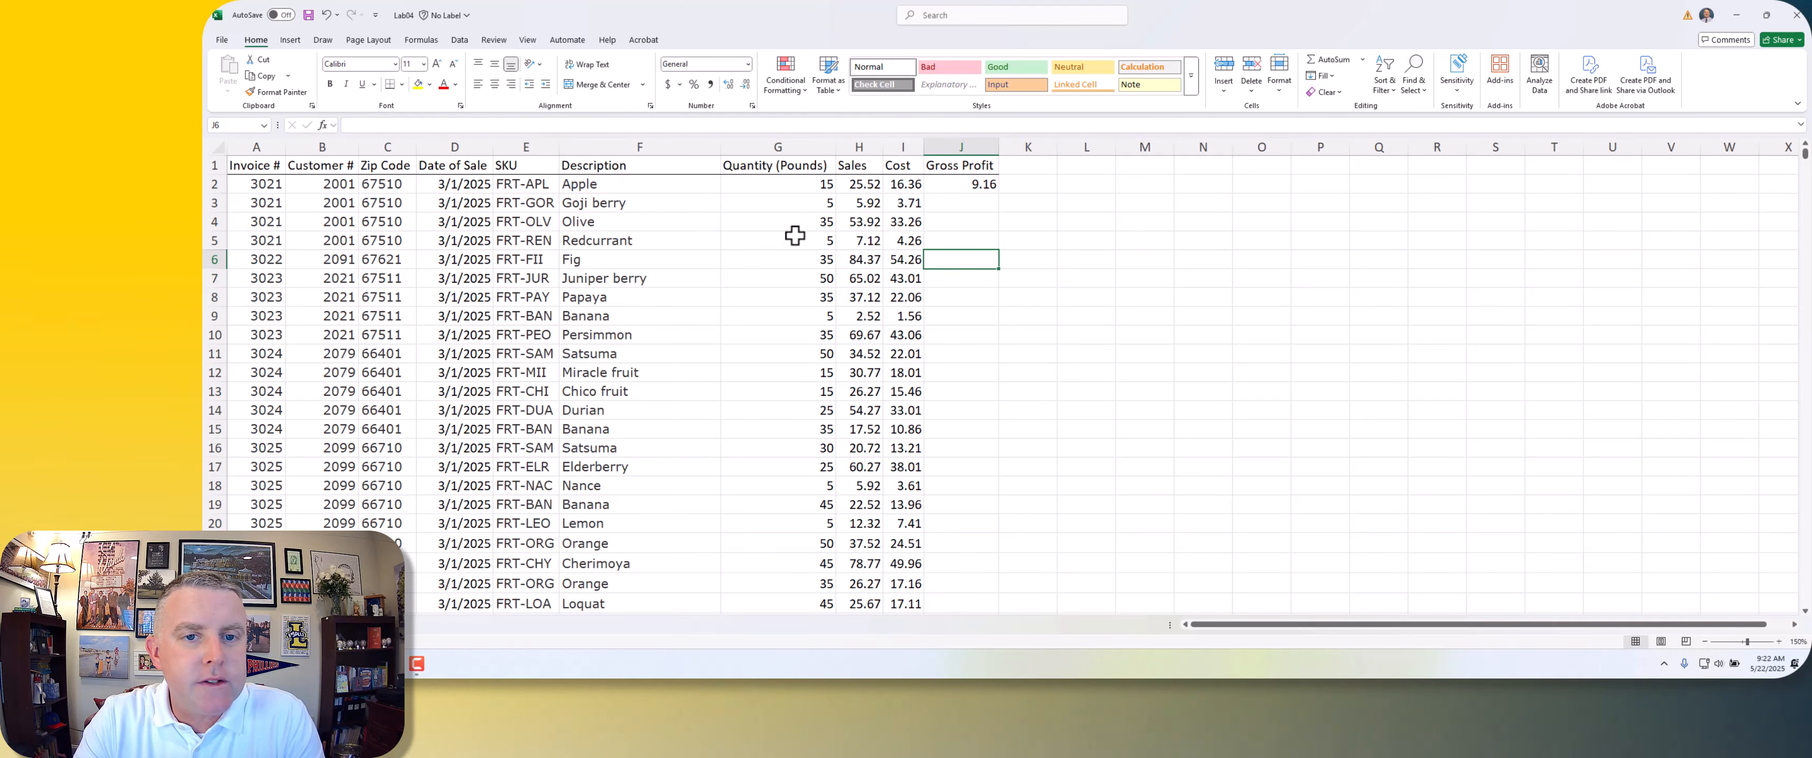
Step: Look through the Description column for the long entries that determine its width
left_click(631, 202)
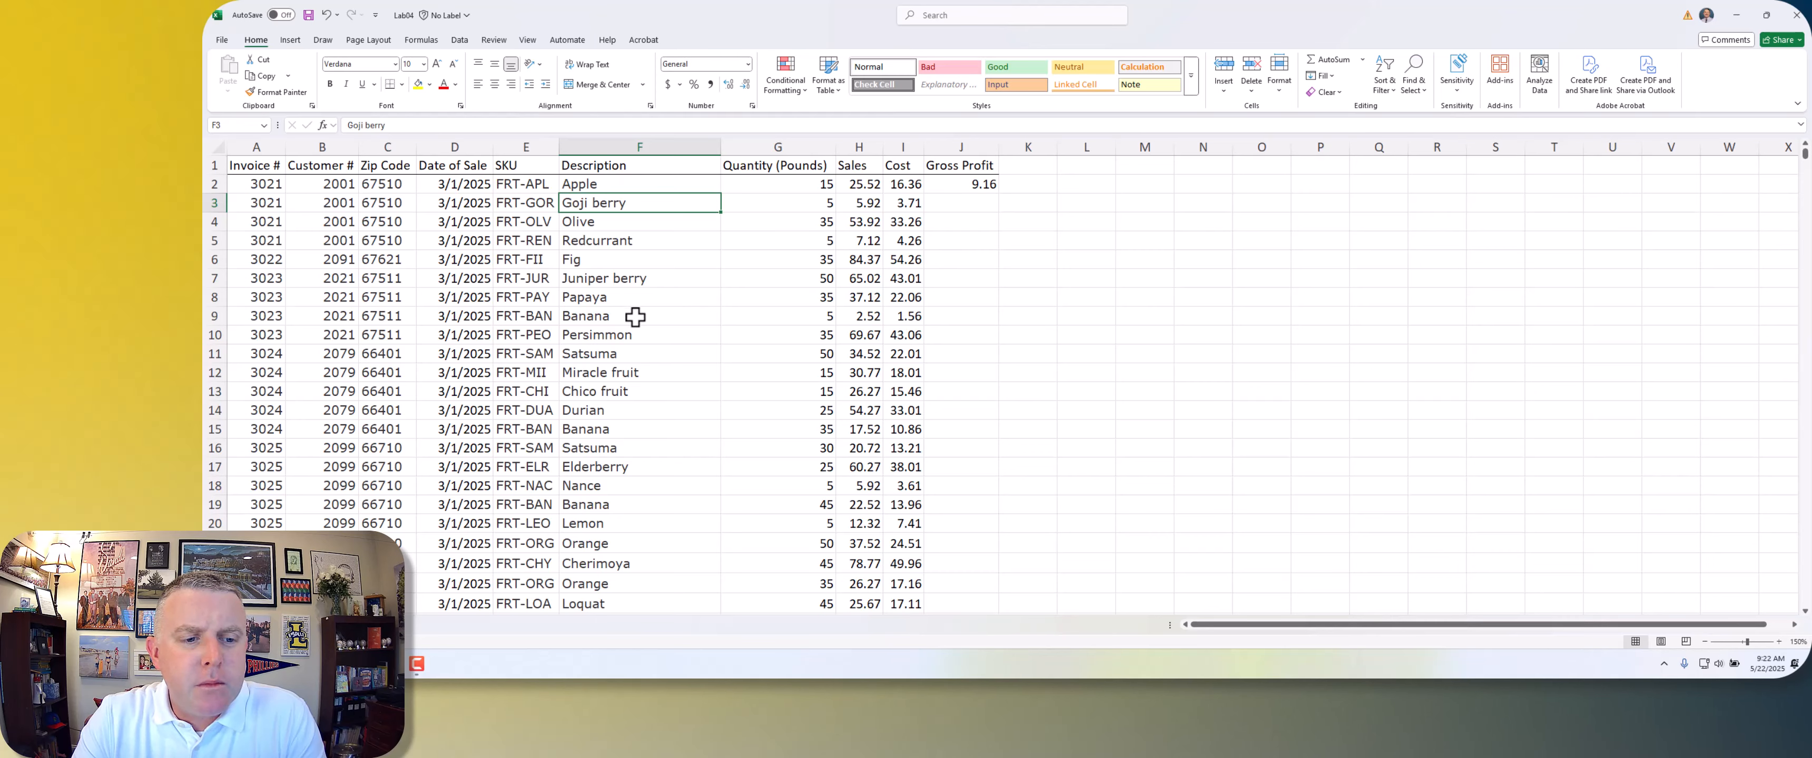
scroll(700, 348, "down", 20)
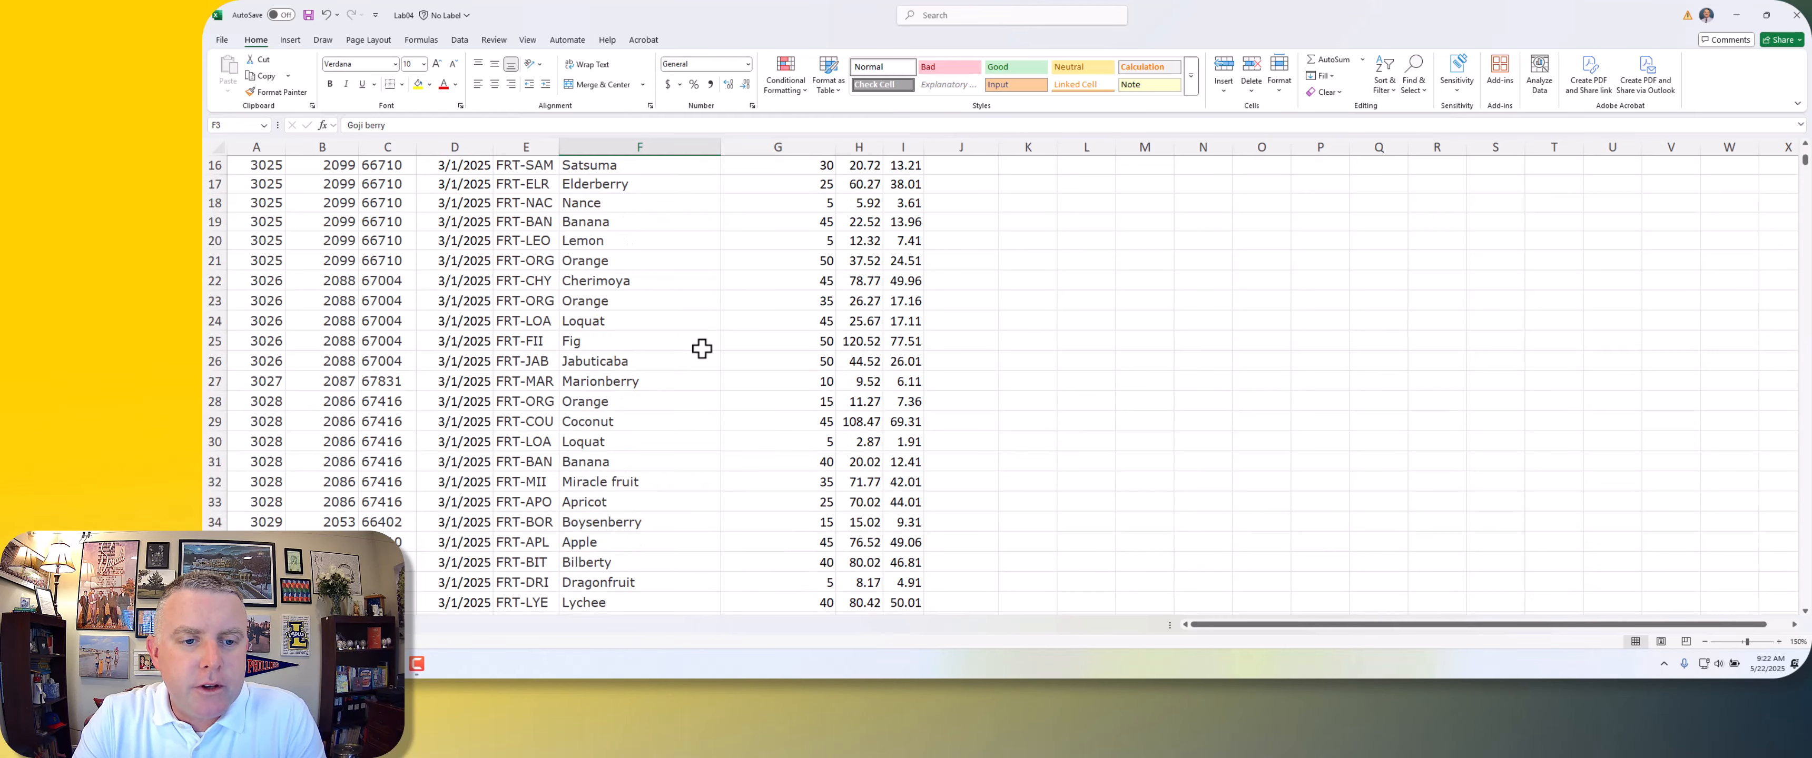
scroll(700, 356, "down", 5)
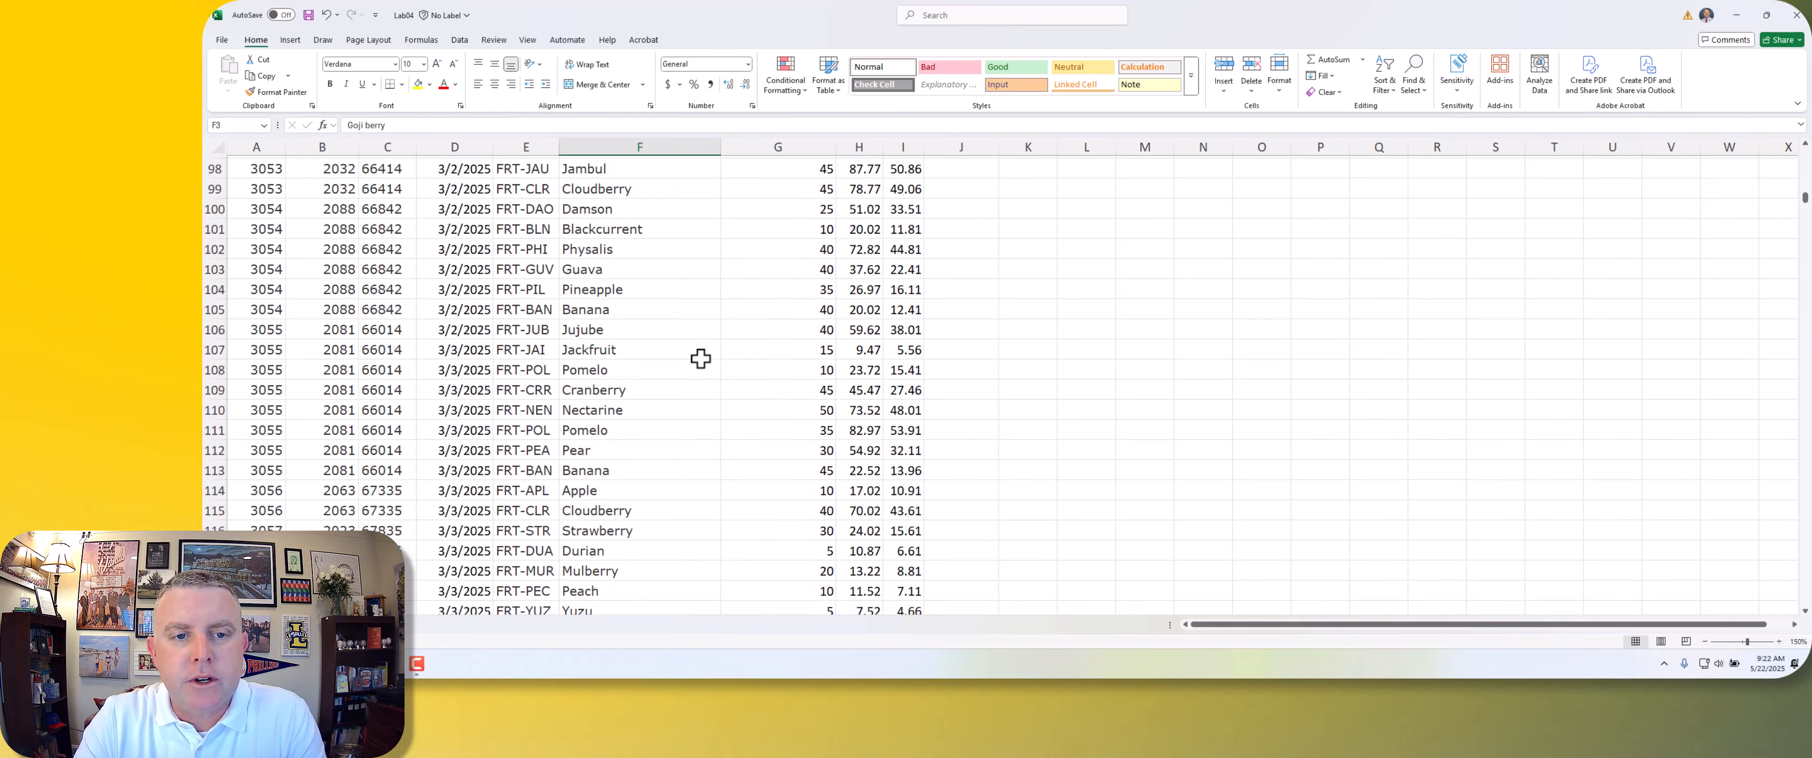
scroll(687, 372, "up", 5)
left_click(688, 372)
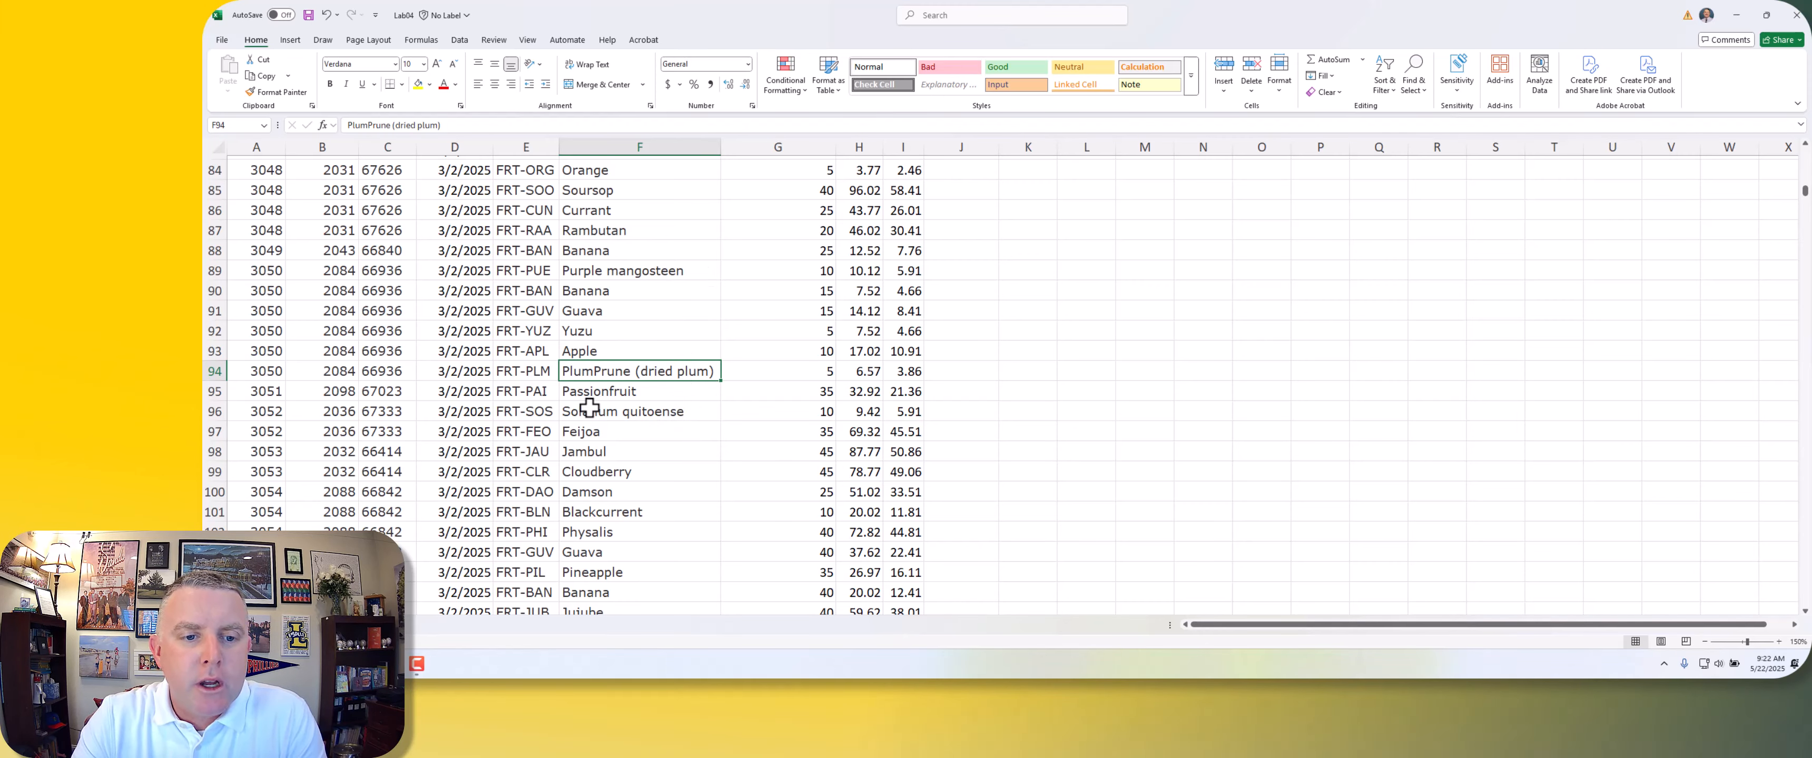
scroll(589, 406, "up", 20)
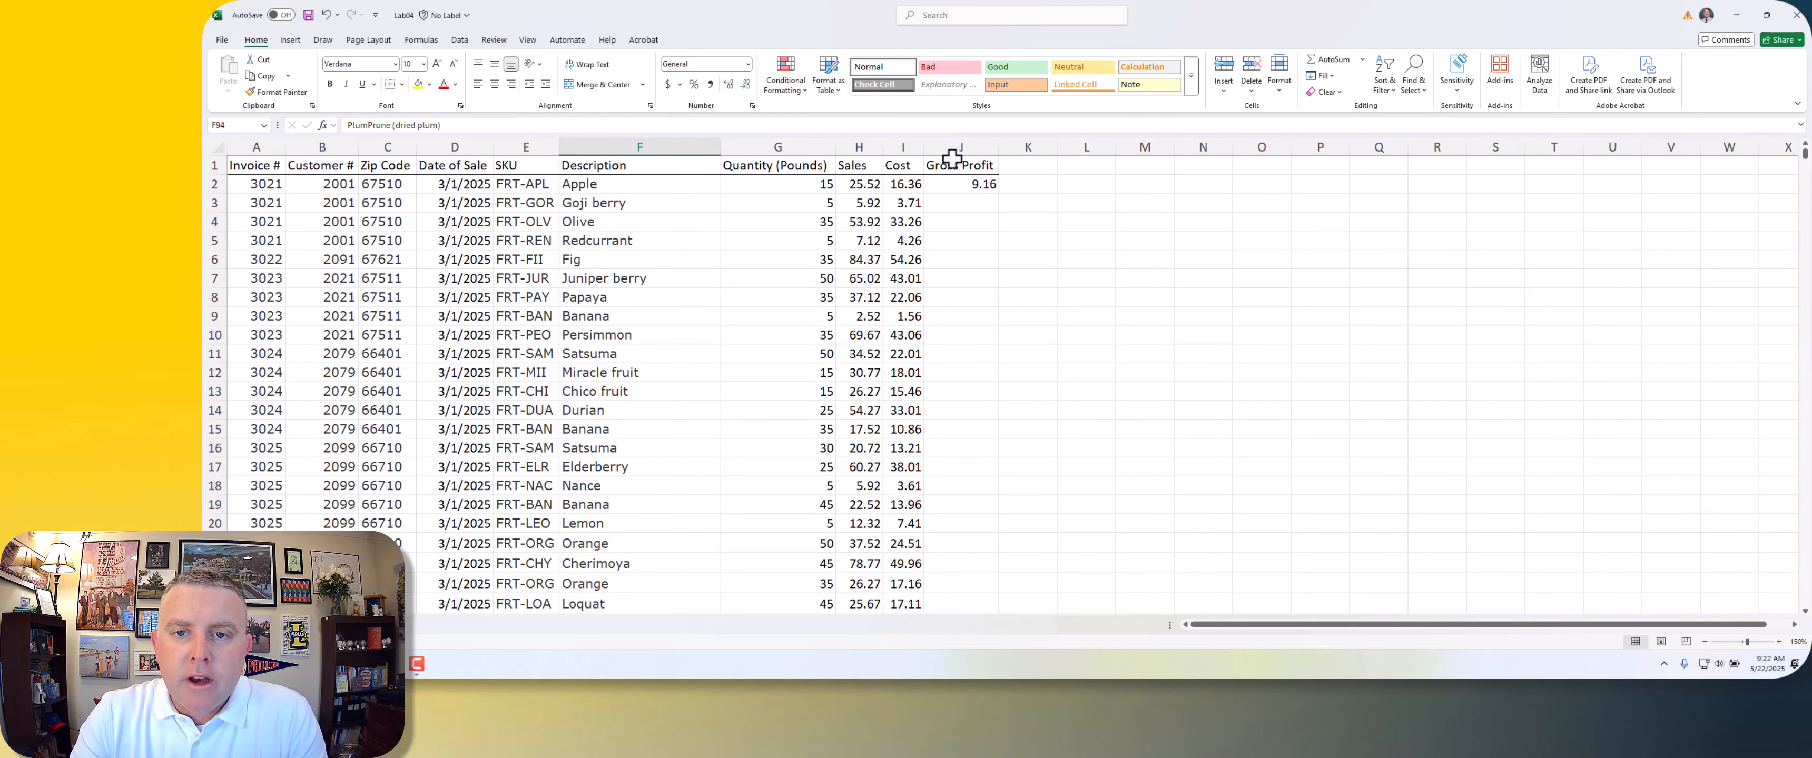
Step: AutoFill the Gross Profit formula from J2 down to row 194, check the end of the column, and undo the fill
left_click(958, 185)
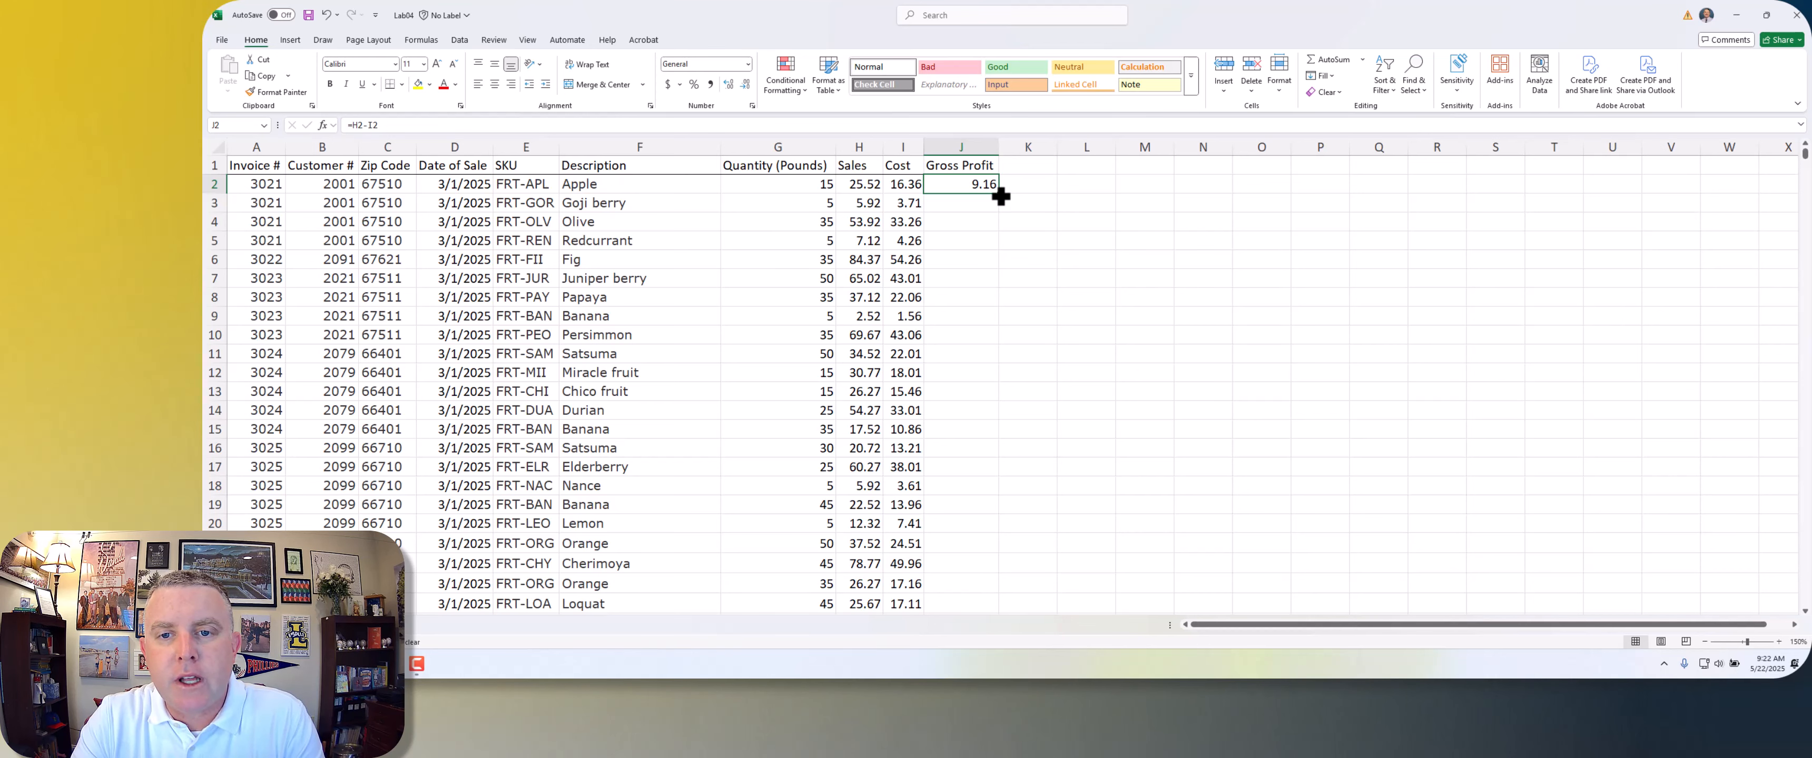
double_click(1000, 197)
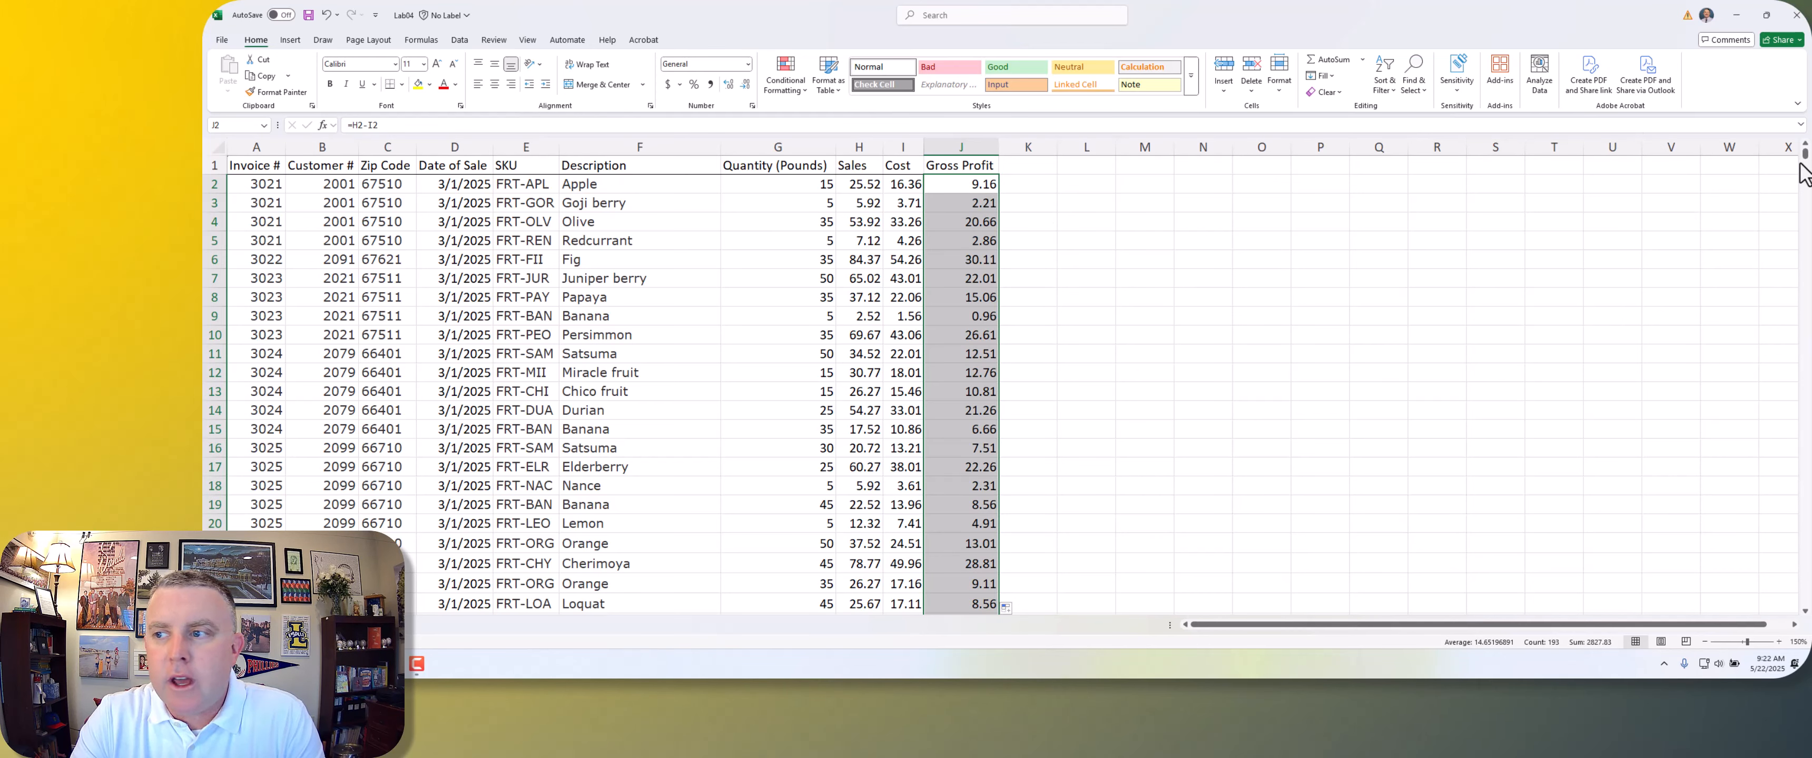
left_click(876, 261)
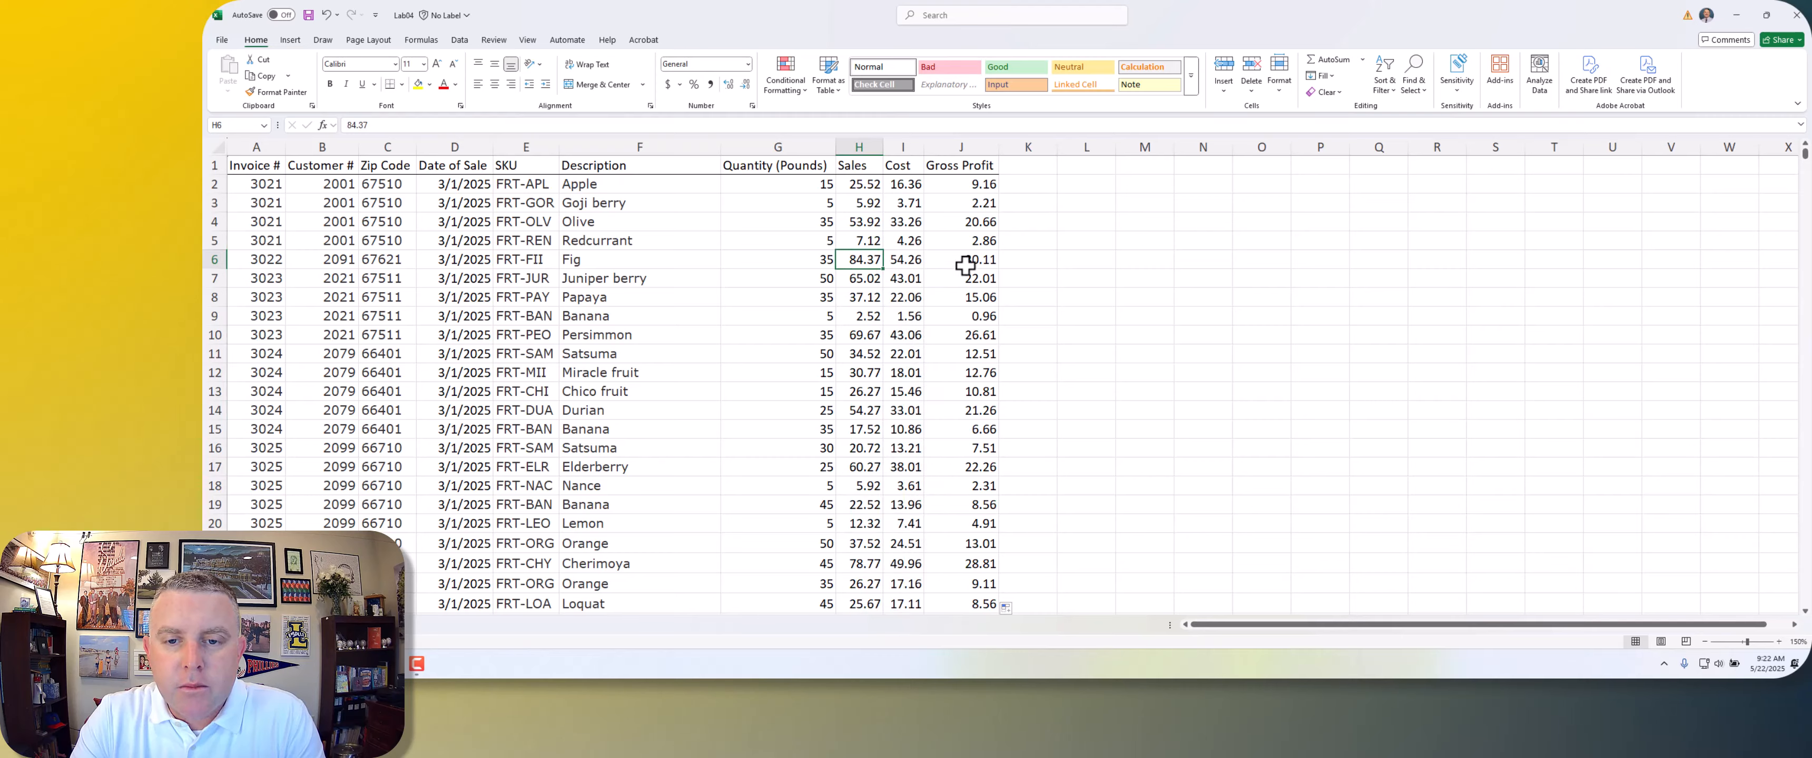
scroll(961, 263, "down", 20)
scroll(961, 264, "down", 20)
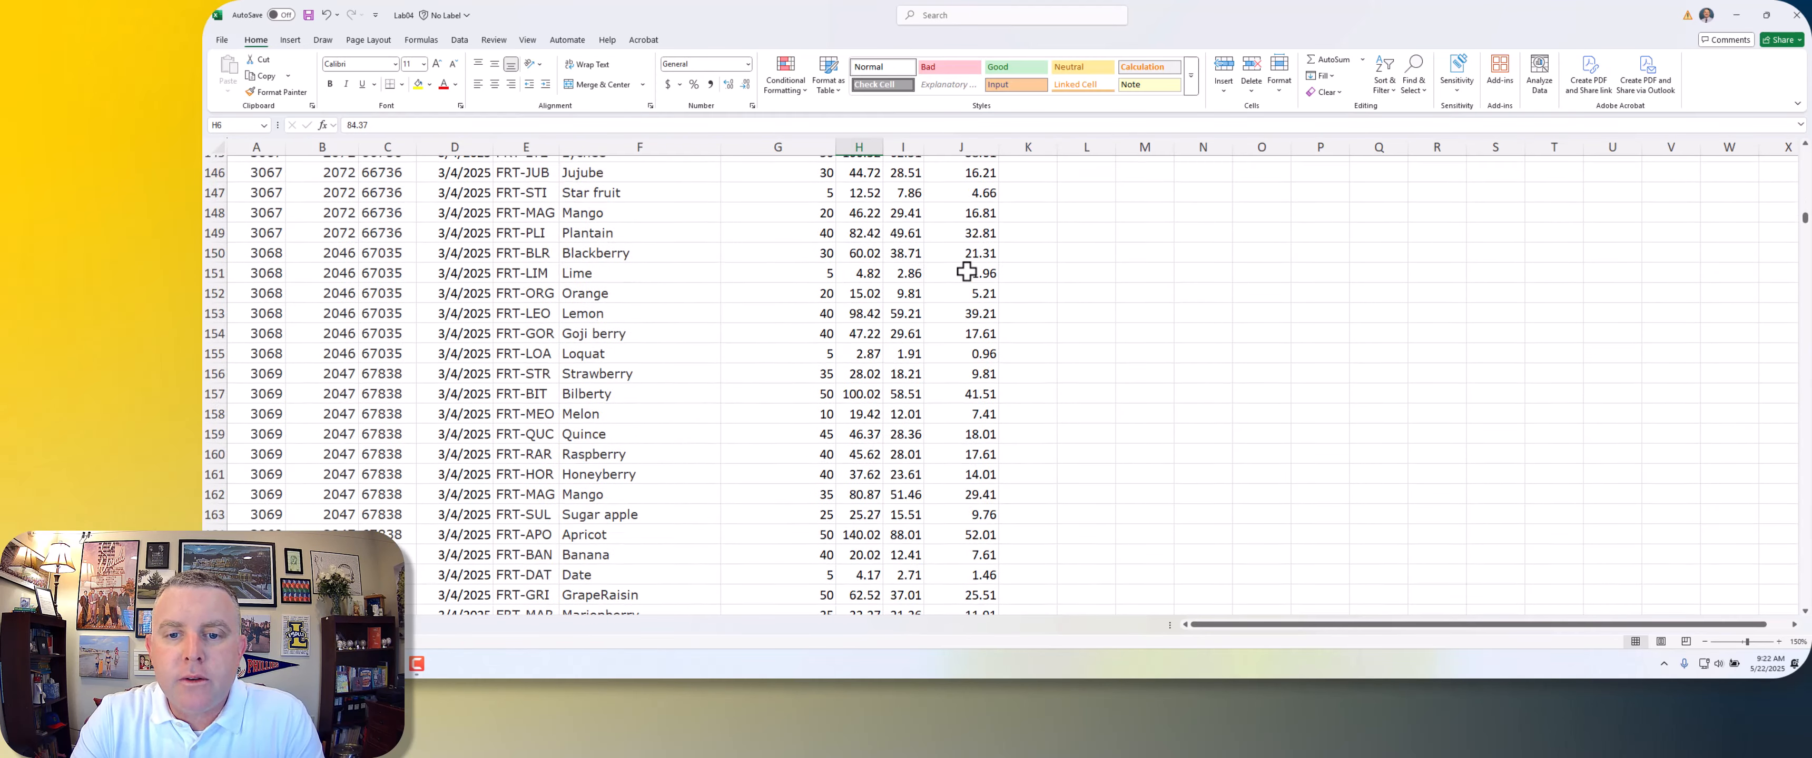
scroll(964, 285, "up", 5)
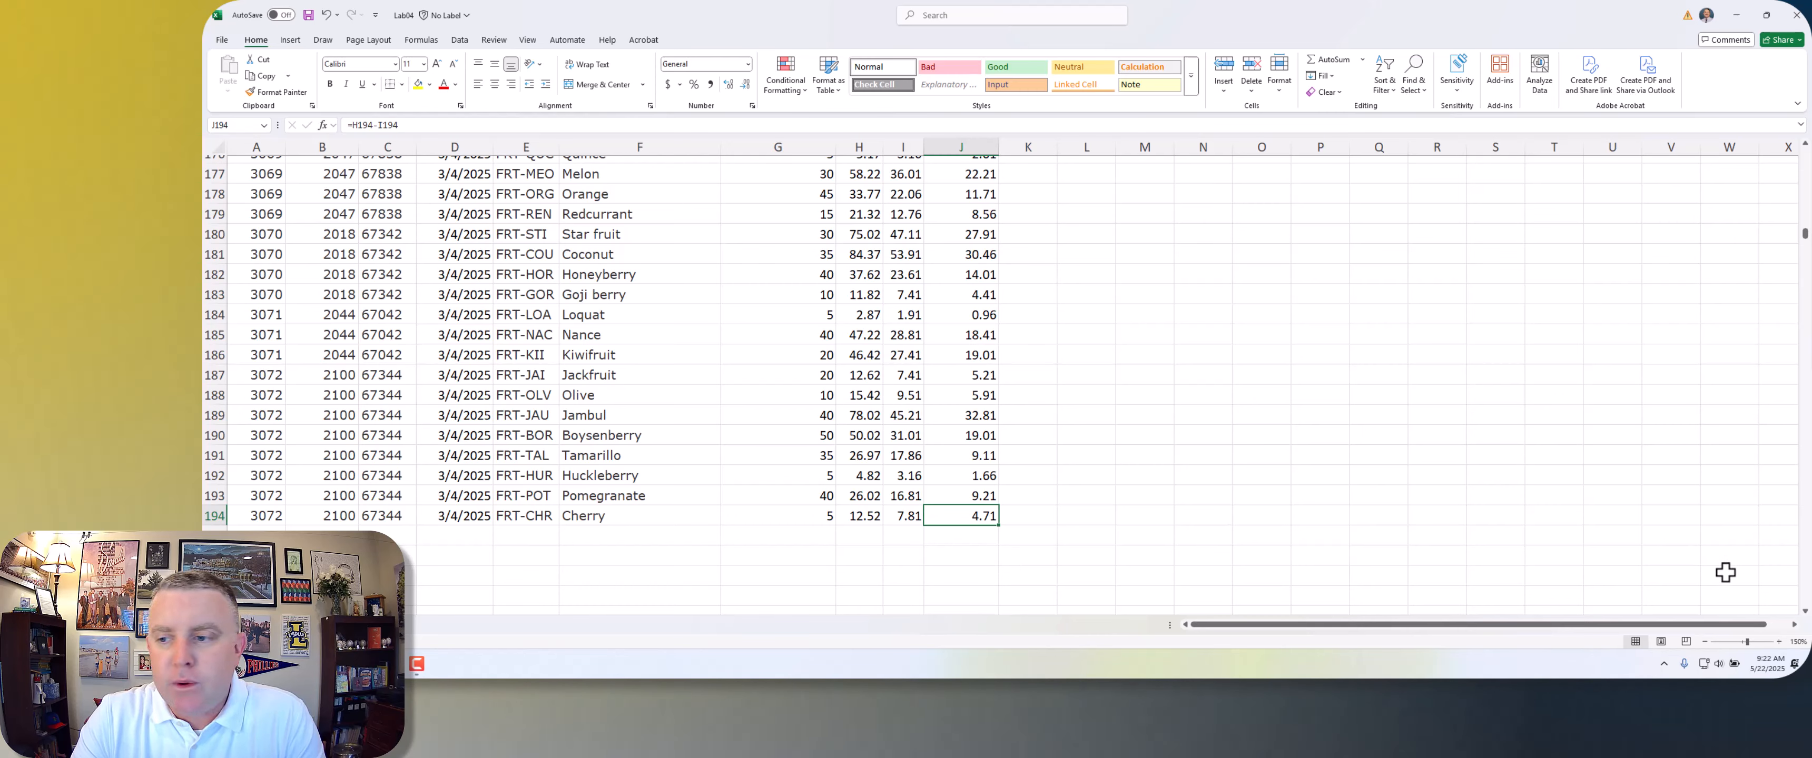
left_click_drag(1805, 230, 1795, 141)
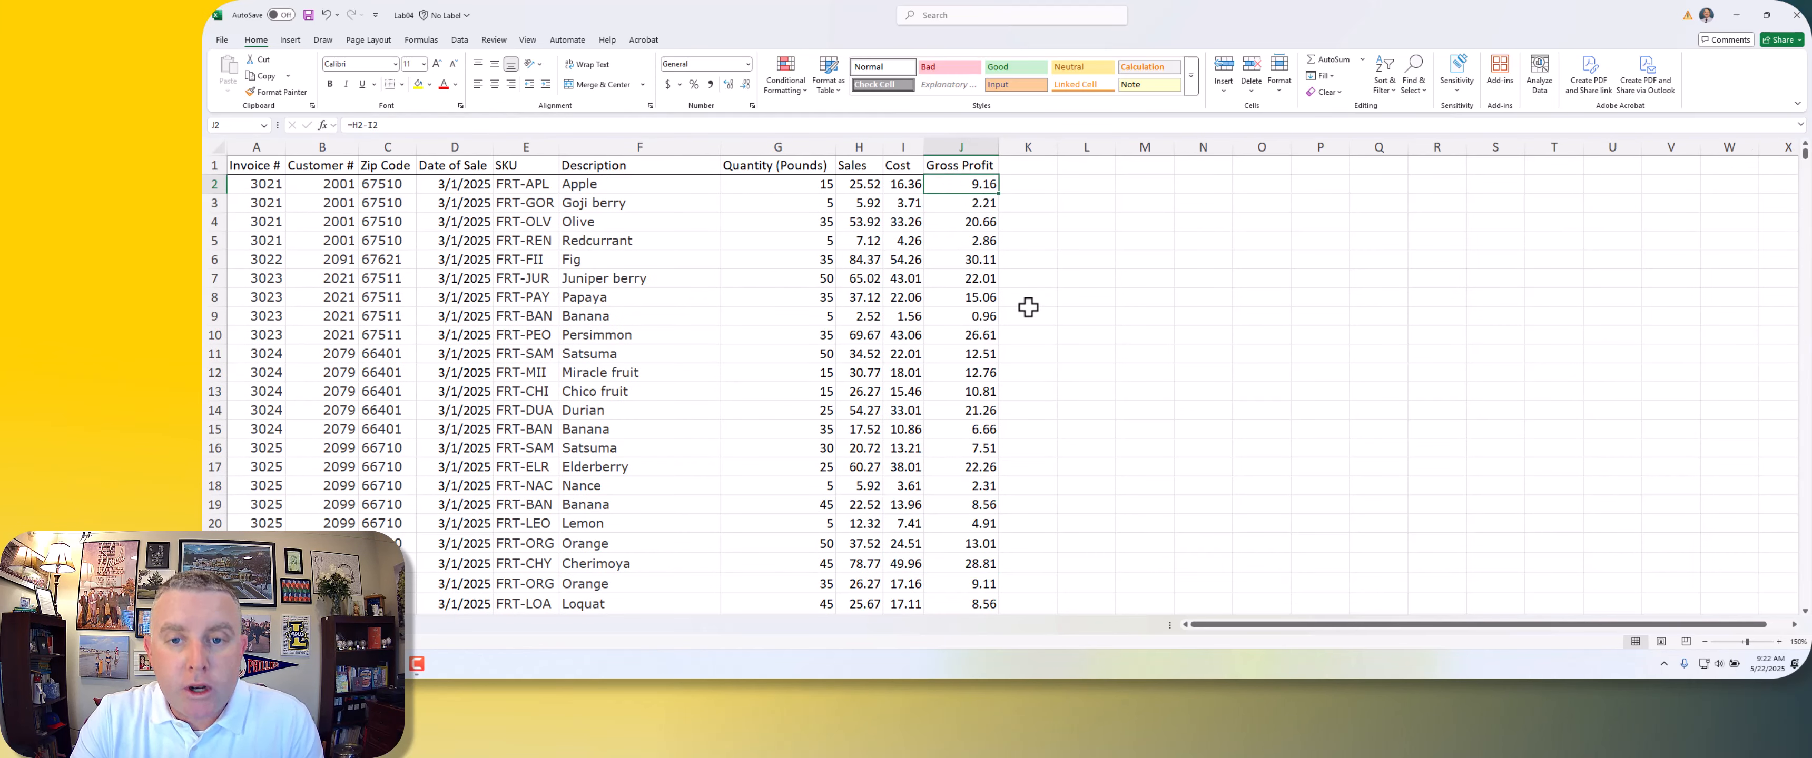
key("ctrl+z")
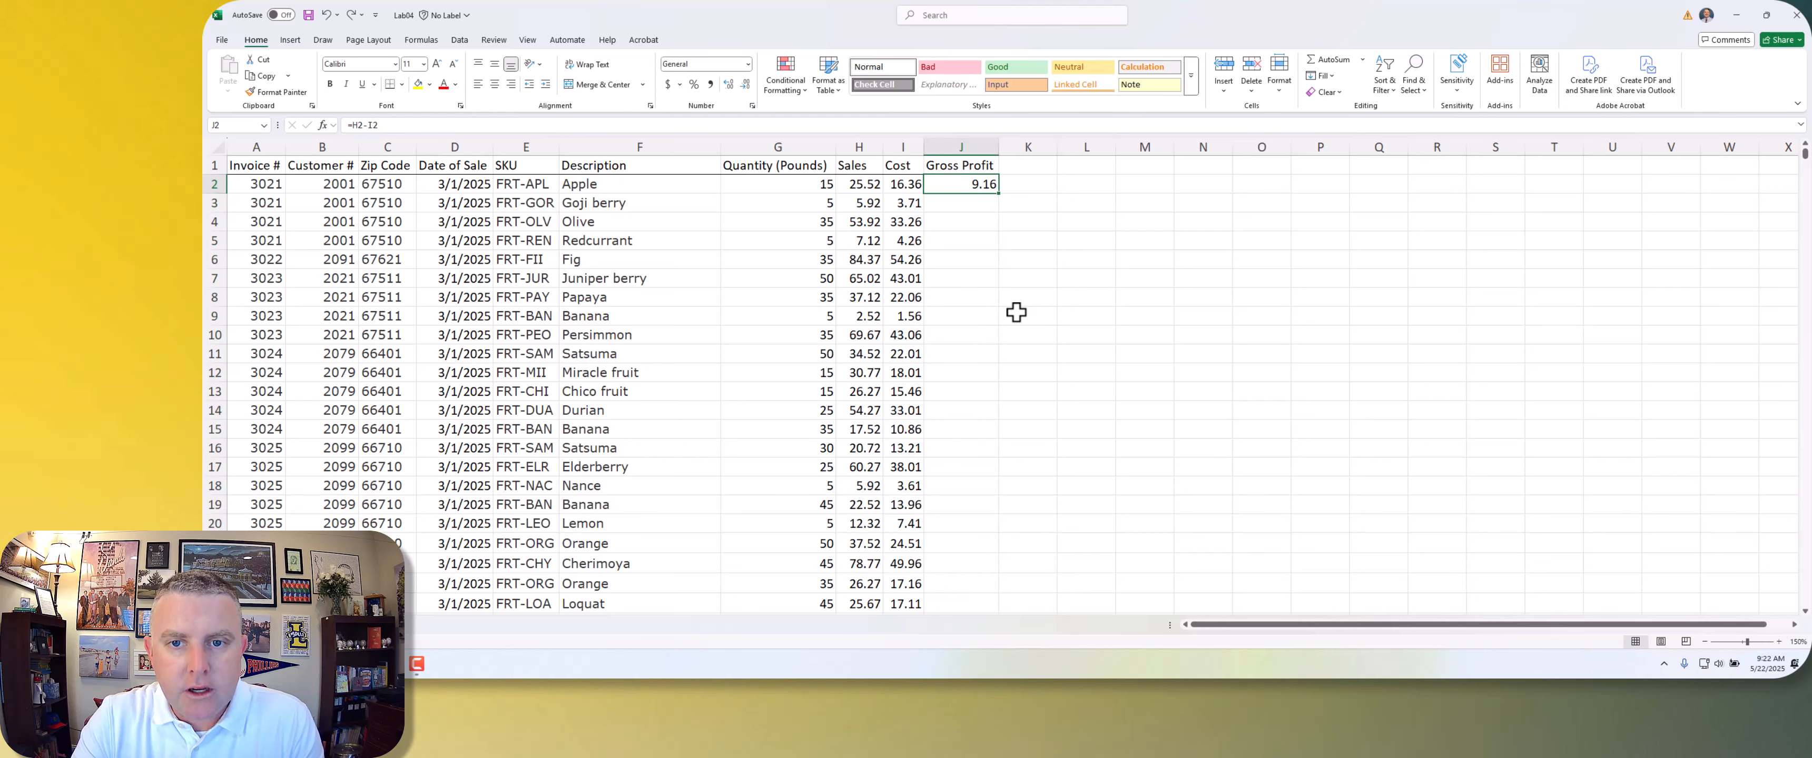
left_click(1014, 299)
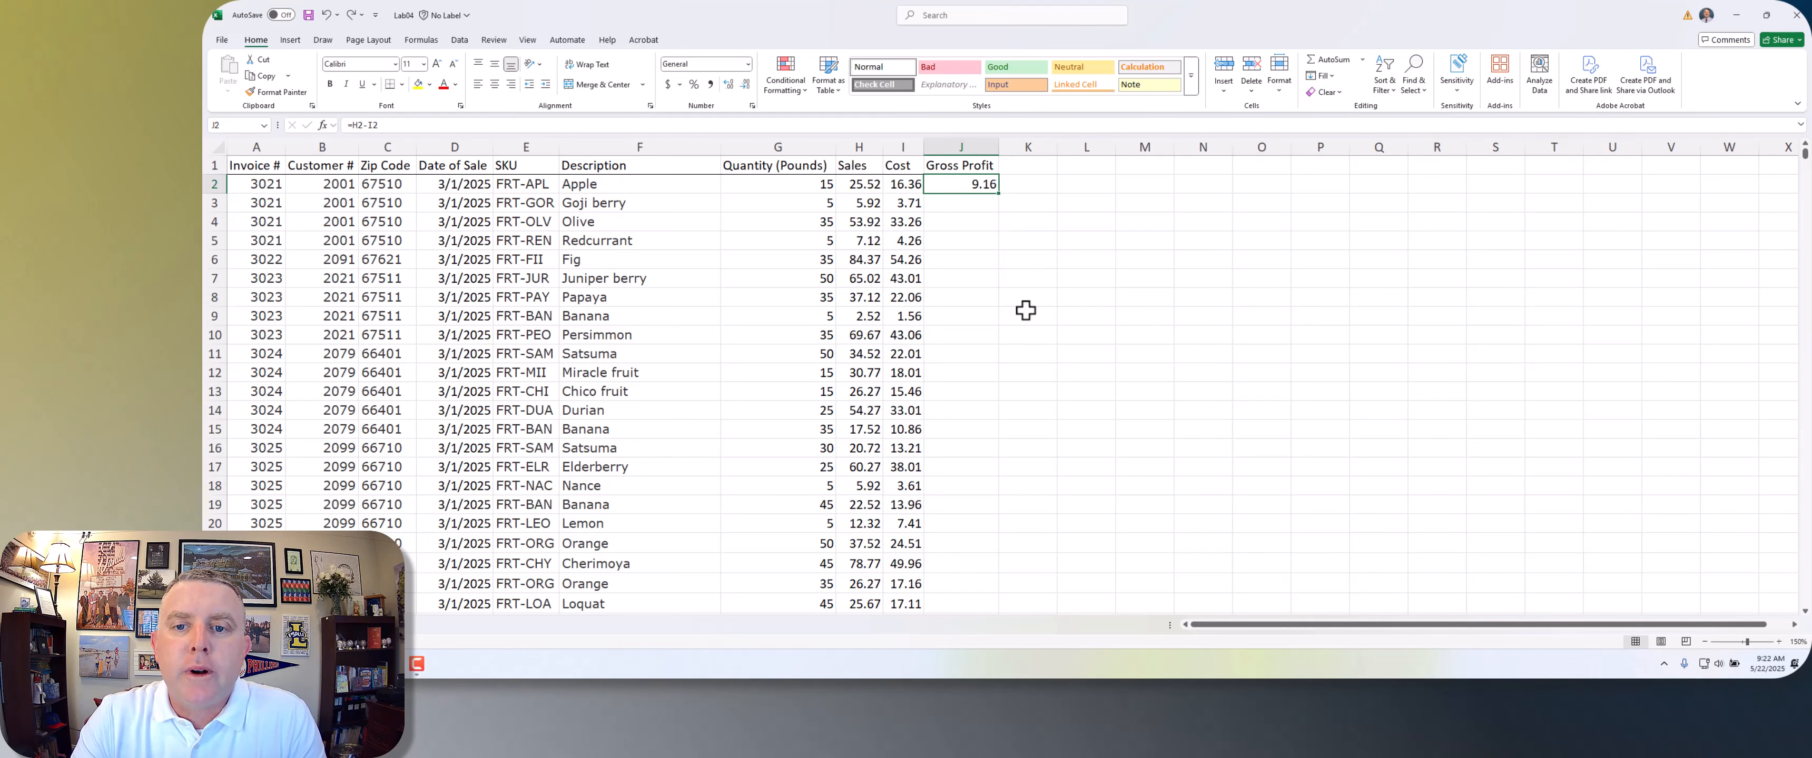
Step: Extend the J2 formula manually through row 194, and undo that fill
left_click(981, 184)
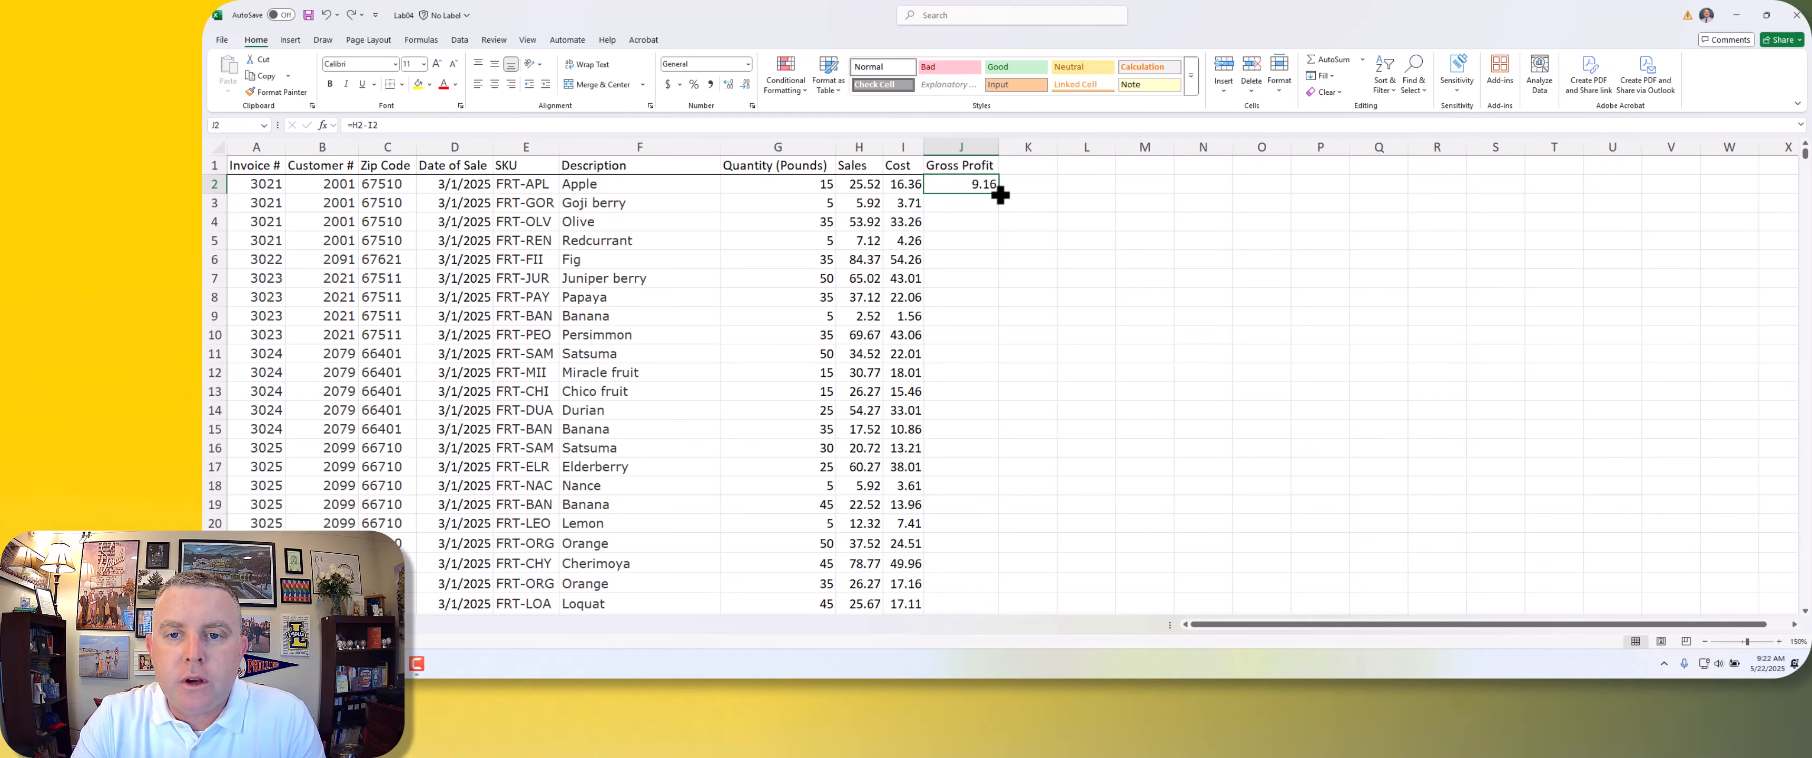
left_click_drag(1000, 195, 973, 585)
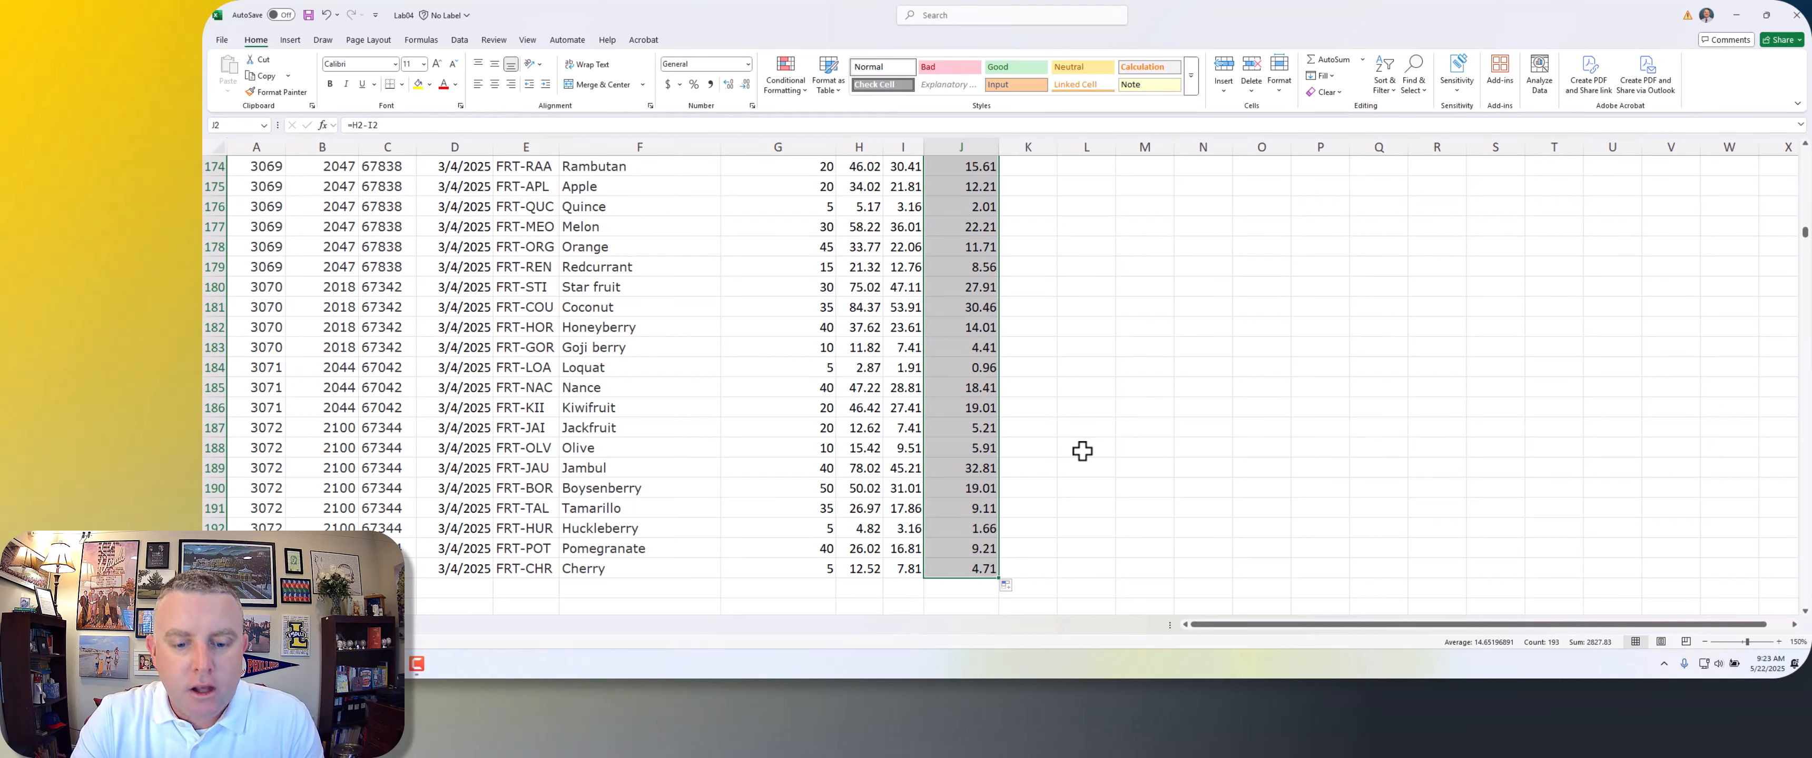
key("ctrl+z")
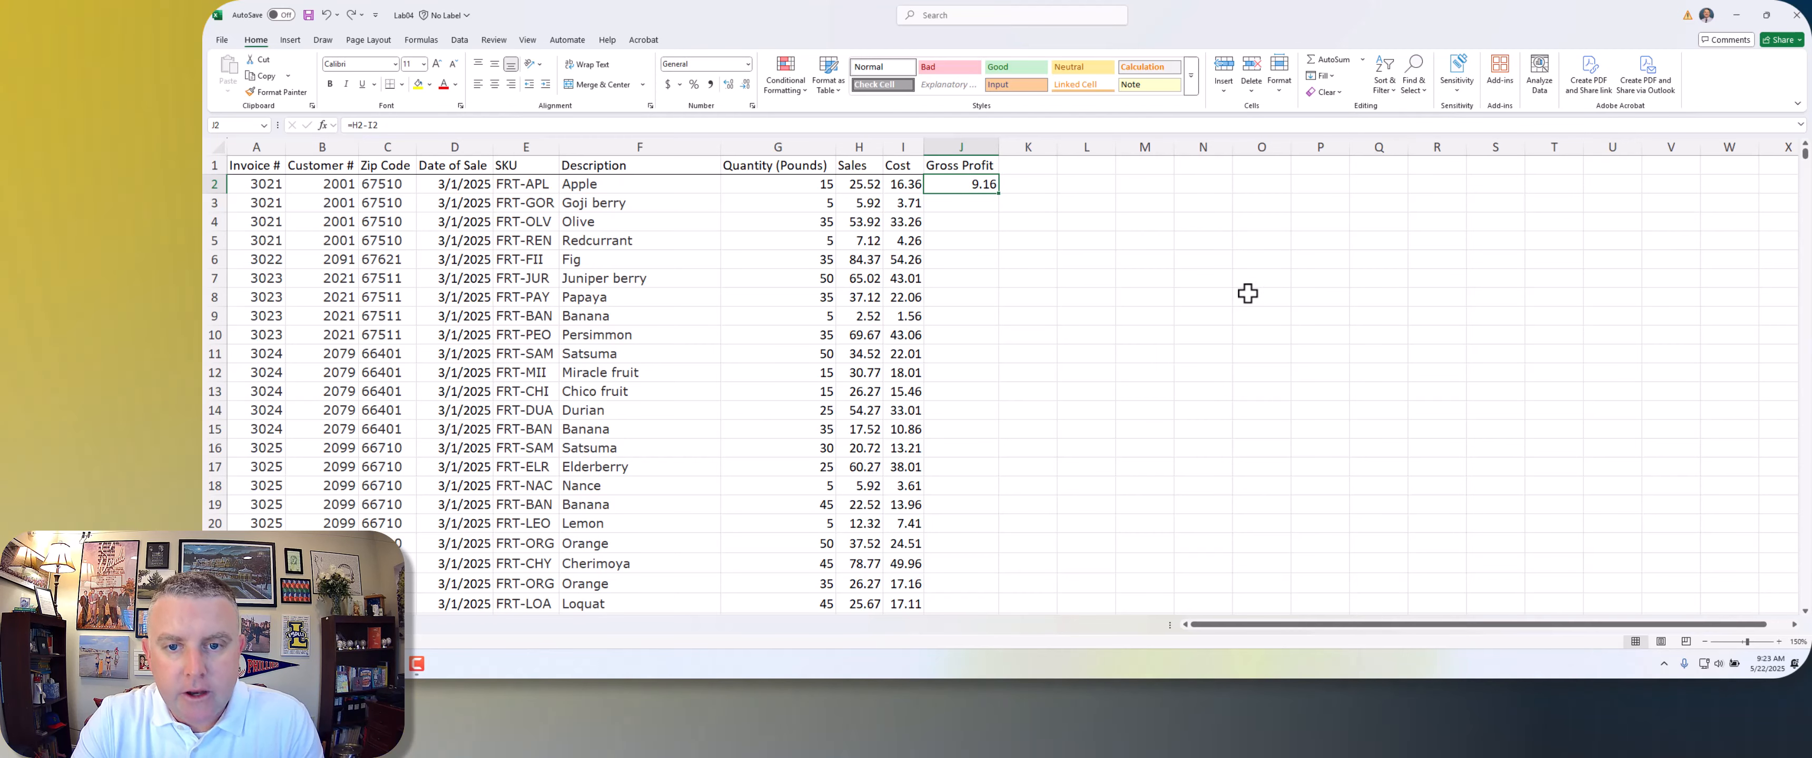
Step: Copy the Gross Profit formula from J2, paste it down the column through J194, and check the filled rows
key("ctrl+c")
left_click(960, 203)
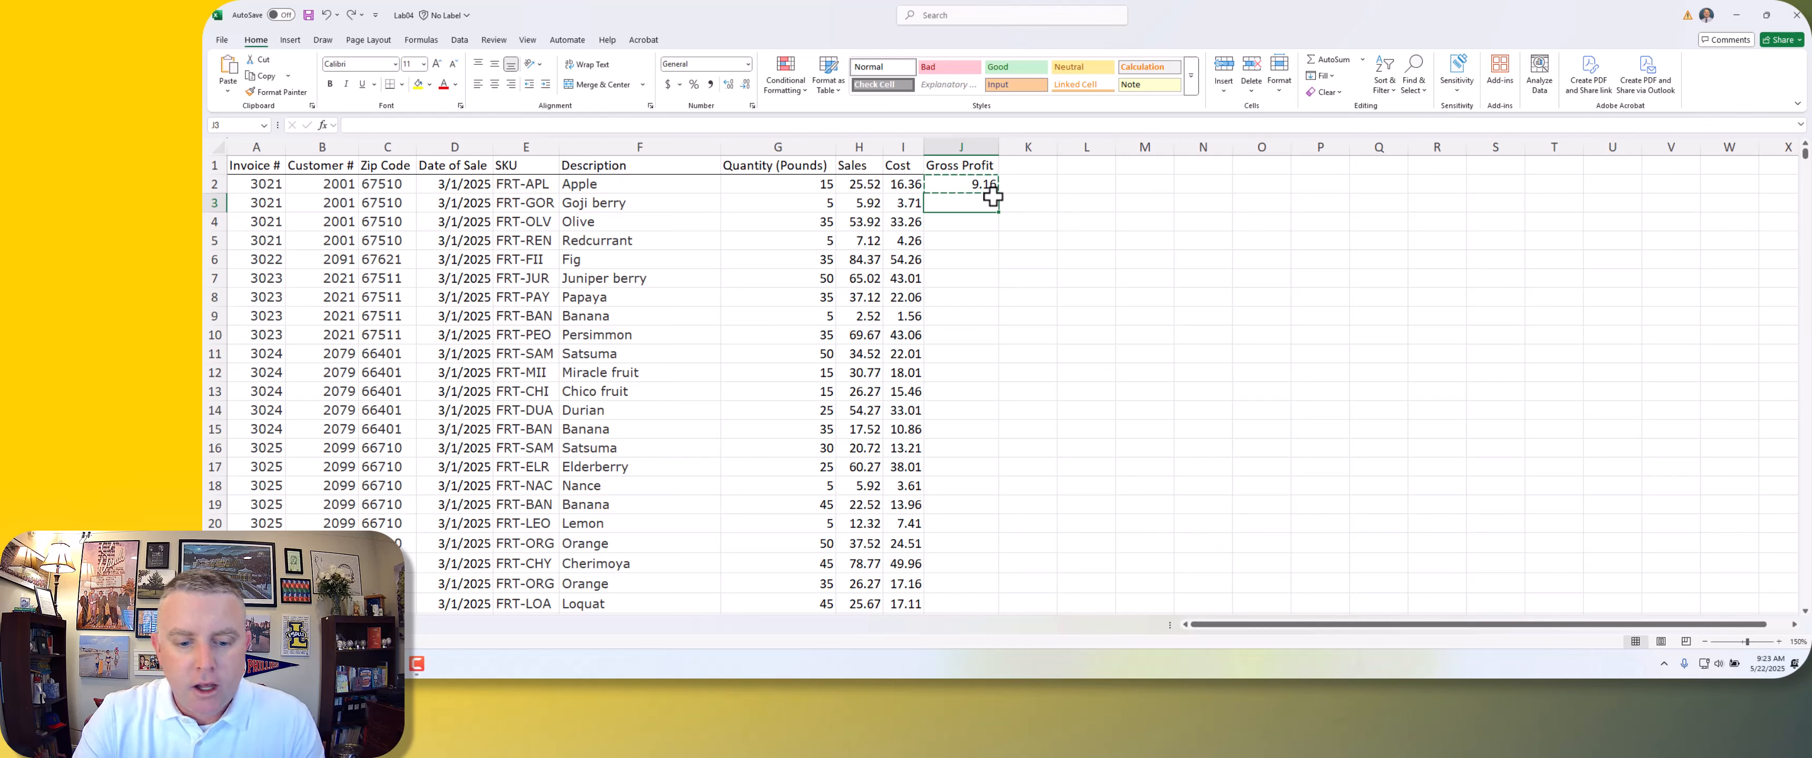
key("ctrl+Down")
key("Right")
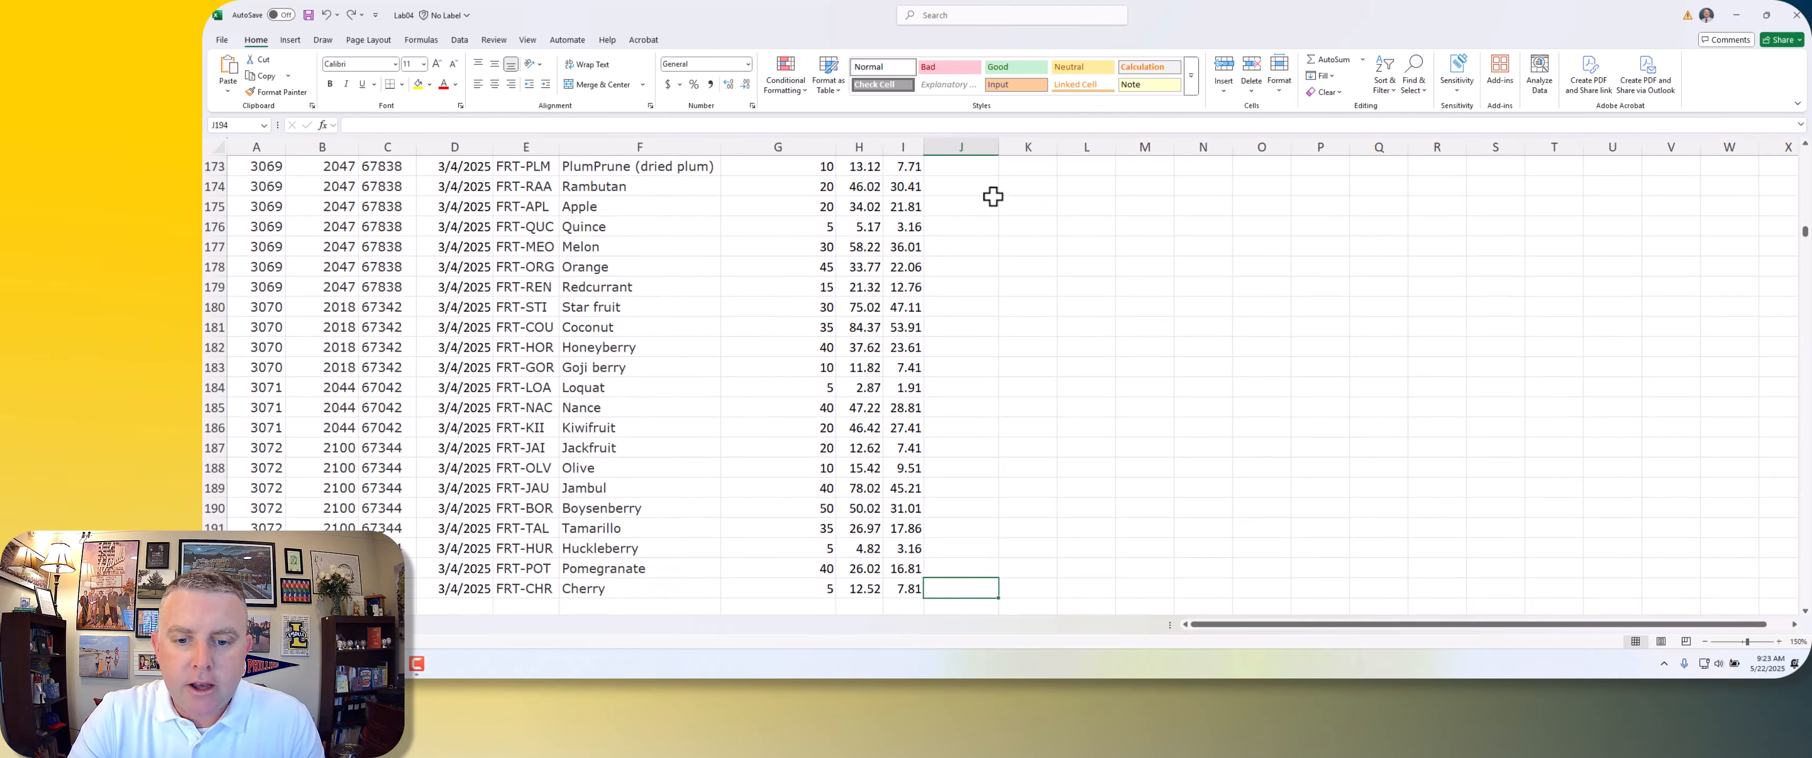
key("ctrl+shift+Up")
key("shift+Down")
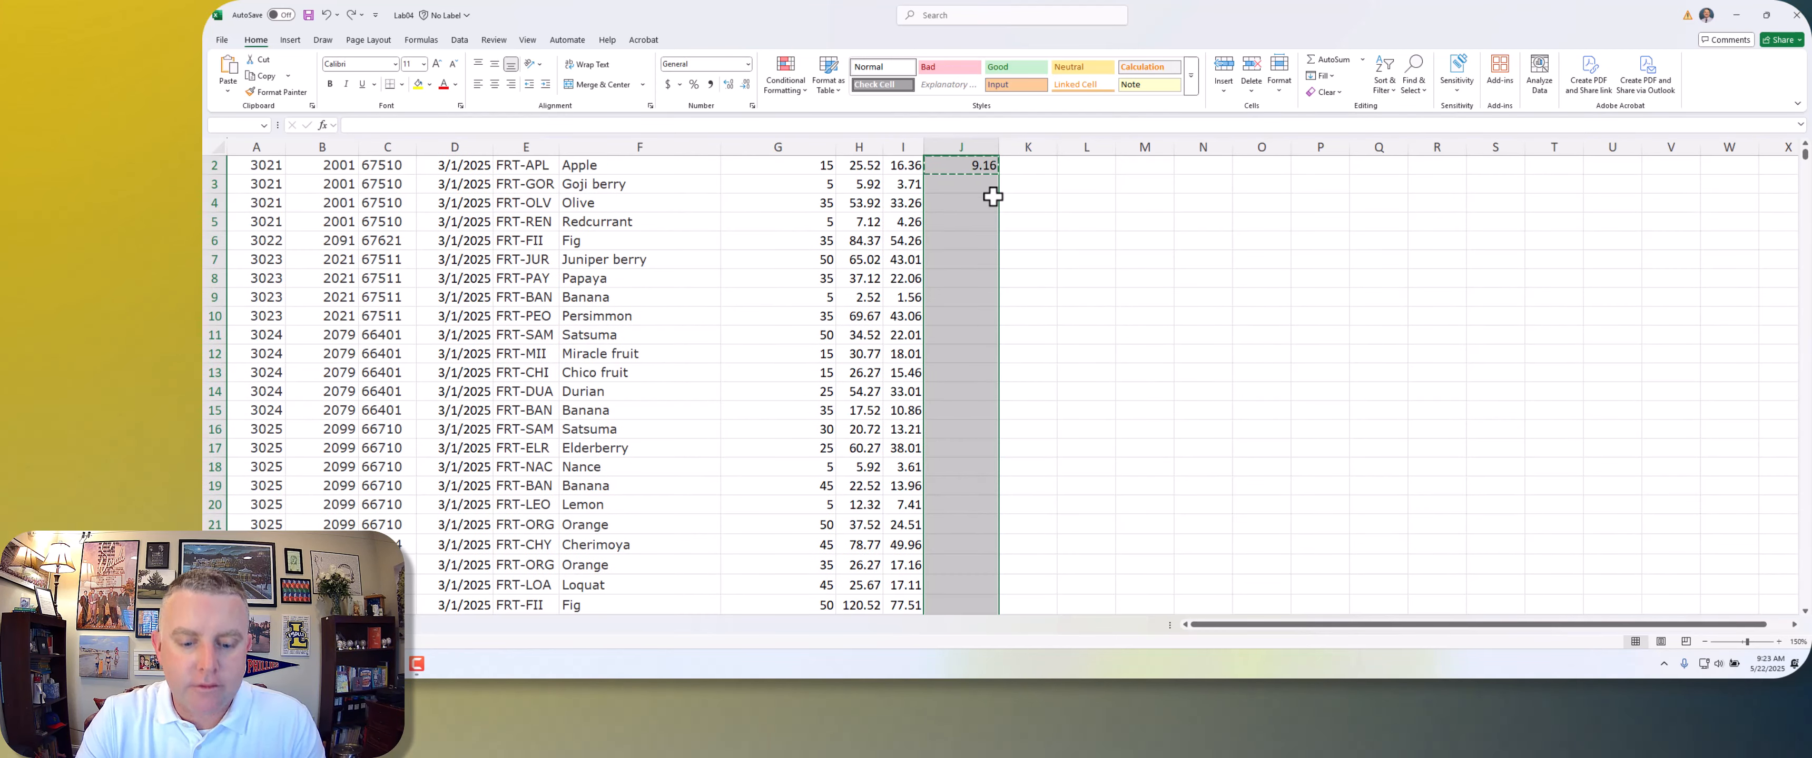
key("ctrl+v")
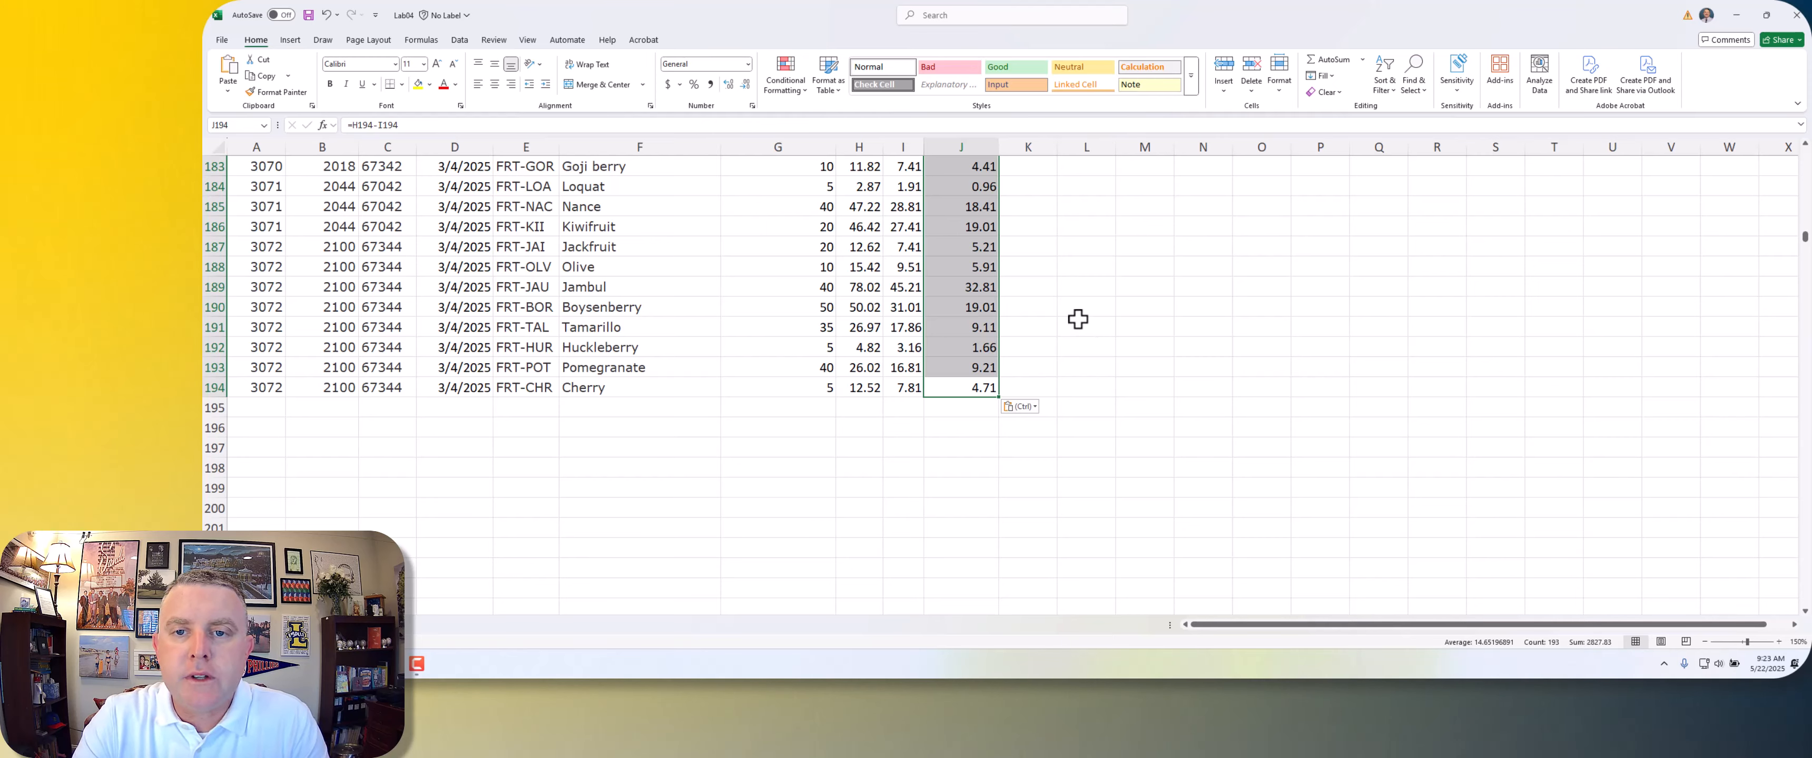
left_click(927, 306)
scroll(935, 313, "up", 20)
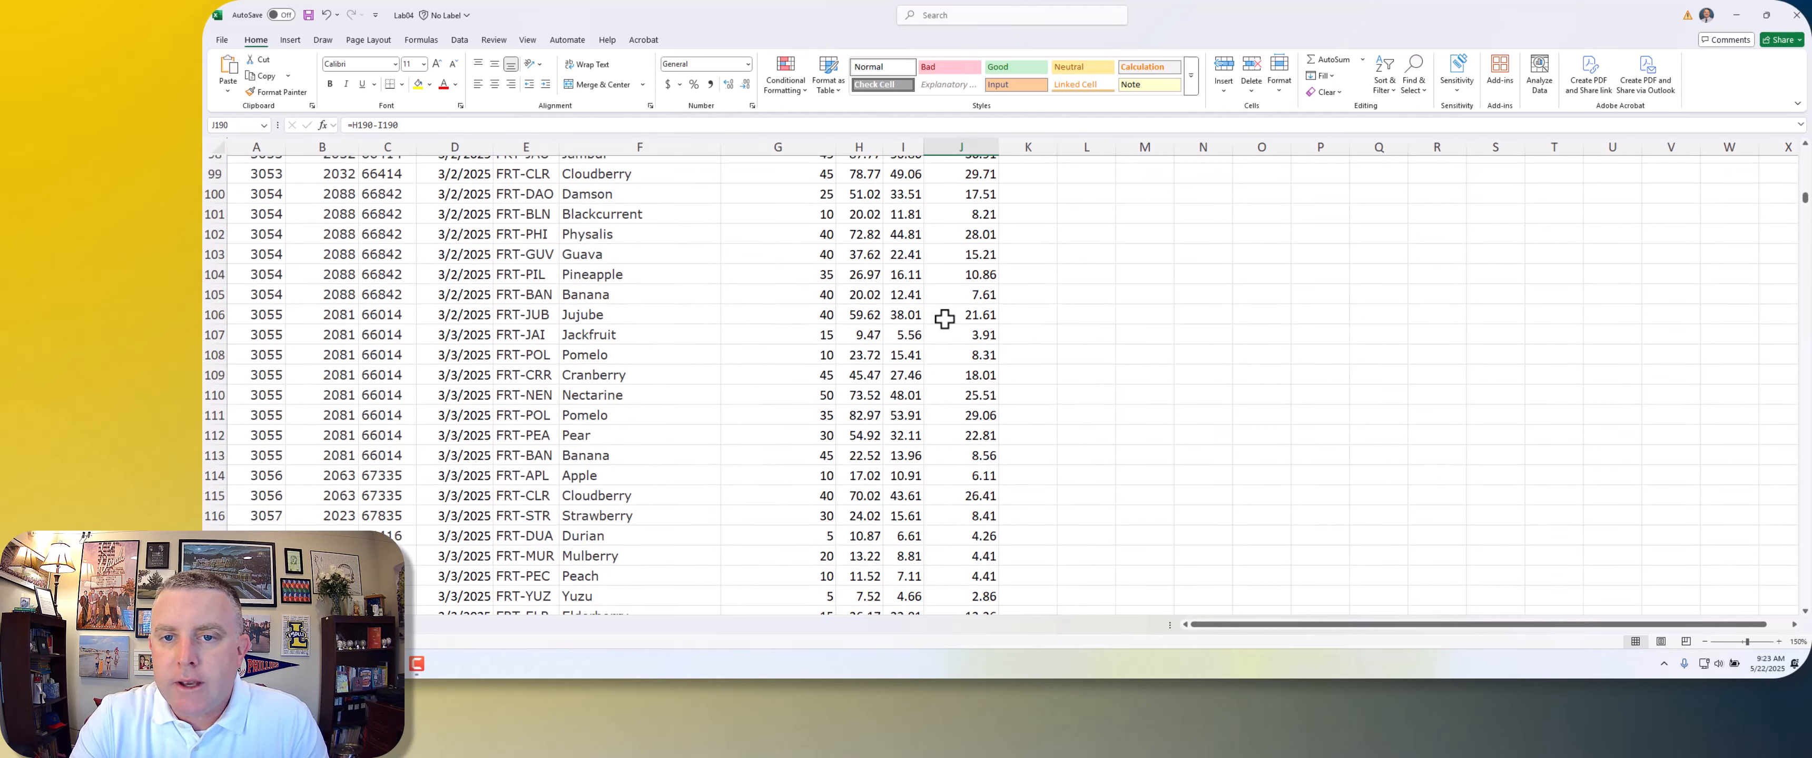
scroll(947, 323, "up", 18)
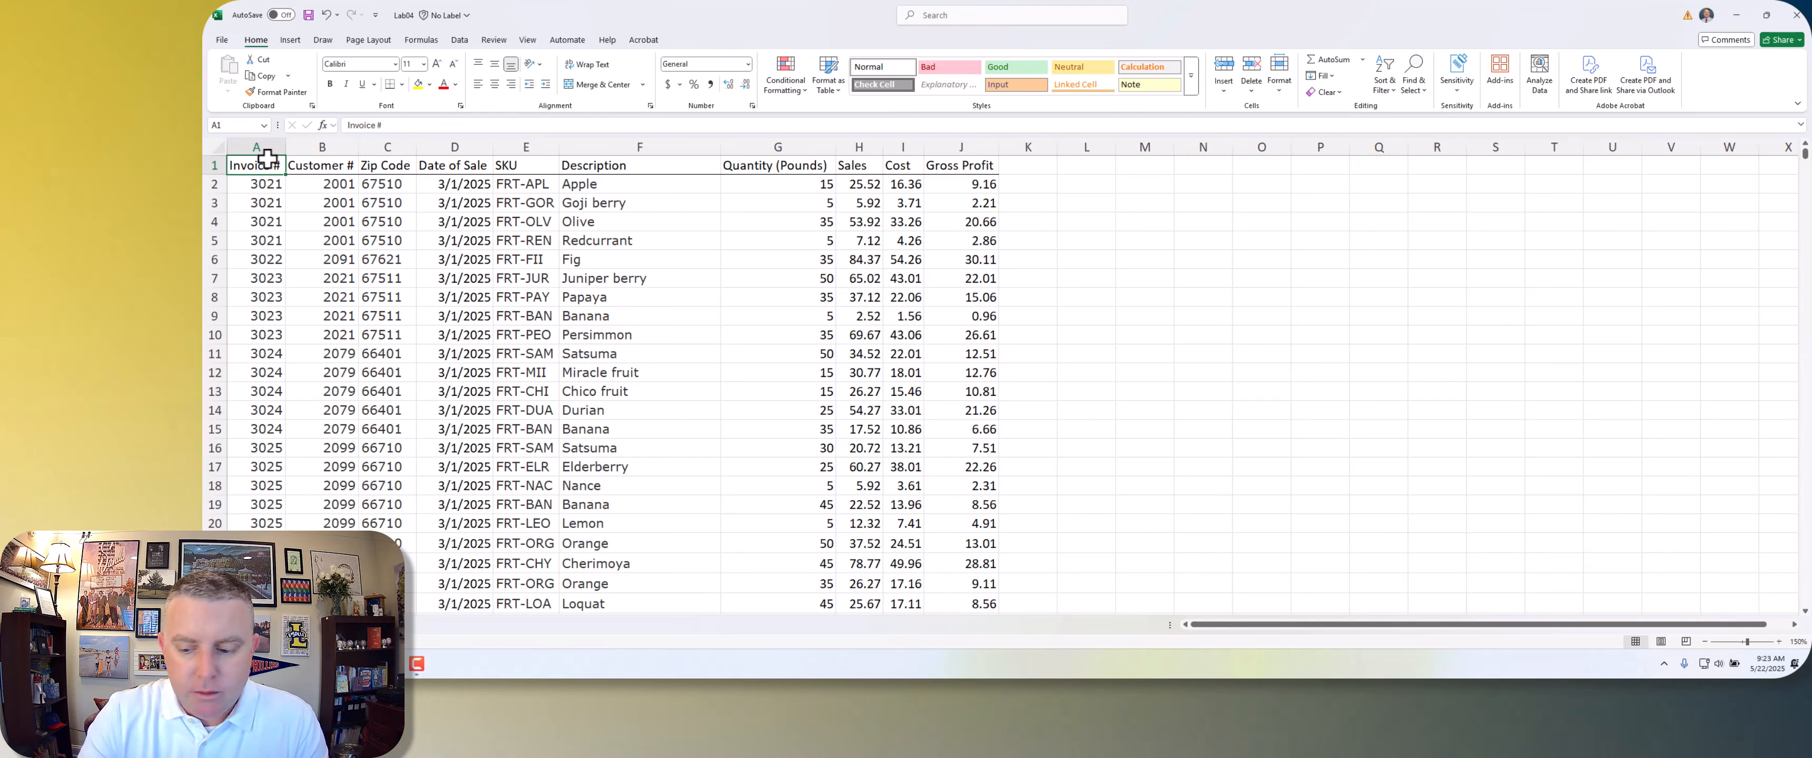
Step: Select the whole invoice data range A1:J194 and create a PivotTable from it on a new worksheet
left_click_drag(256, 160, 267, 158)
key("shift+Right")
key("shift+Right")
key("shift+Right")
key("shift+Right")
key("shift+Right")
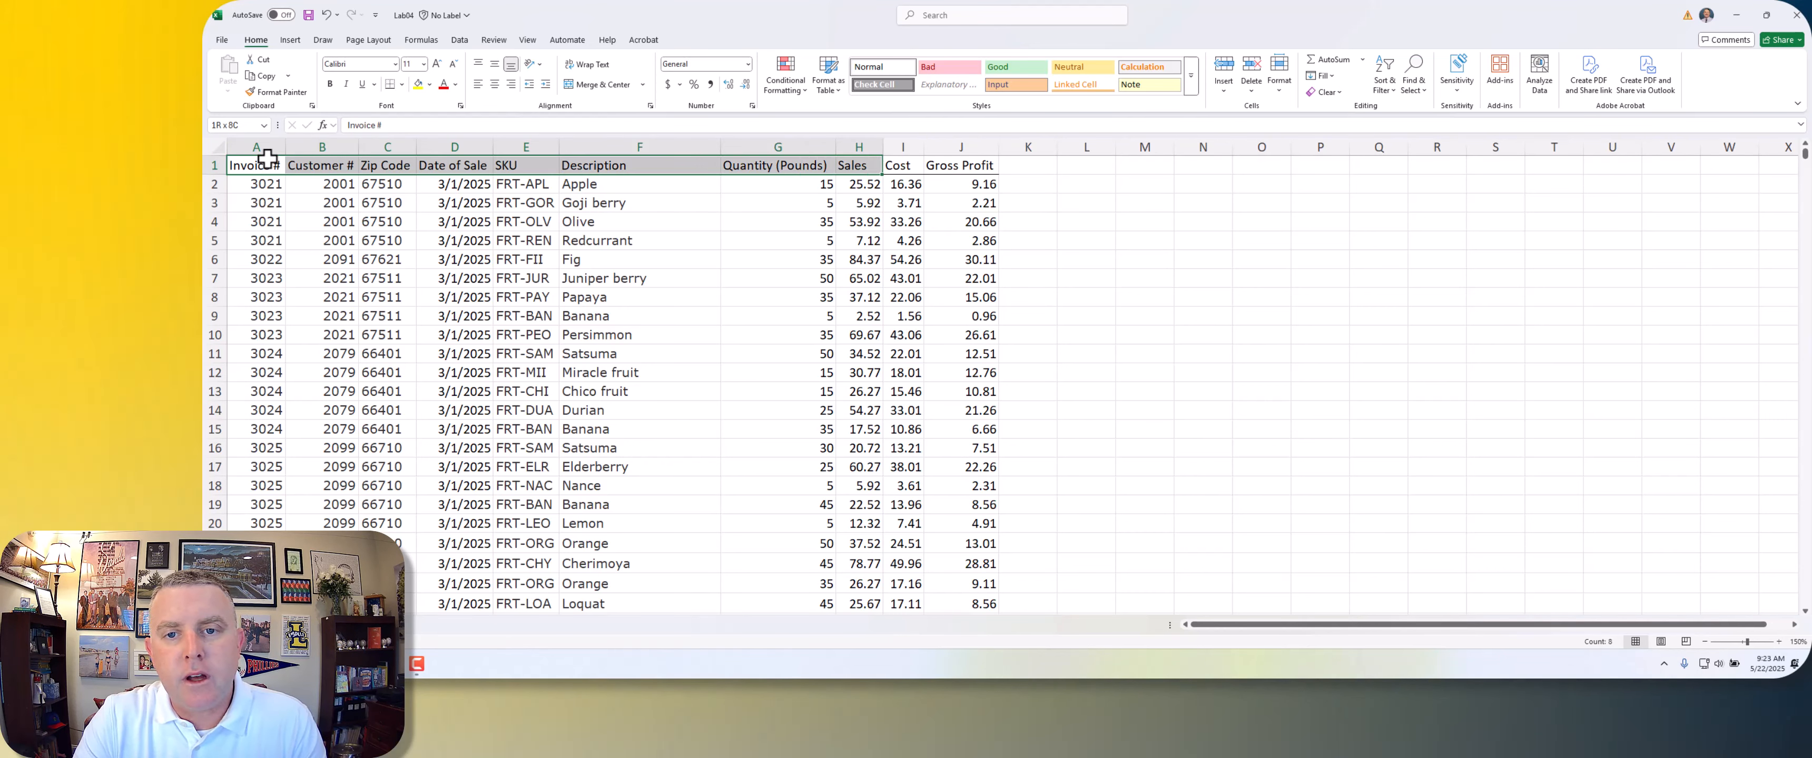
key("ctrl+shift+Down")
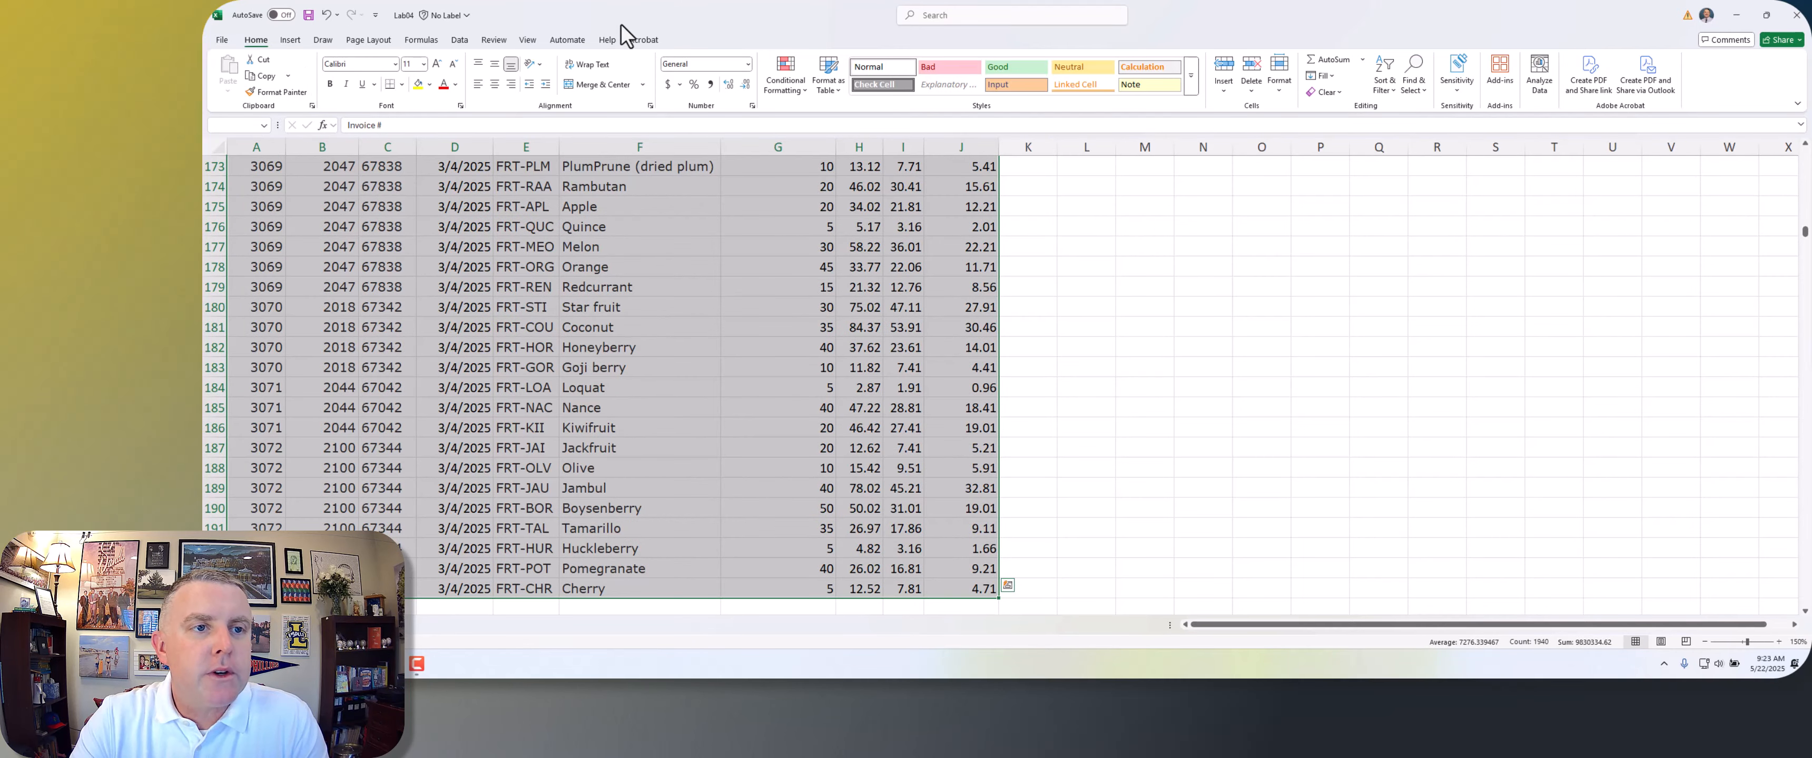
left_click(289, 40)
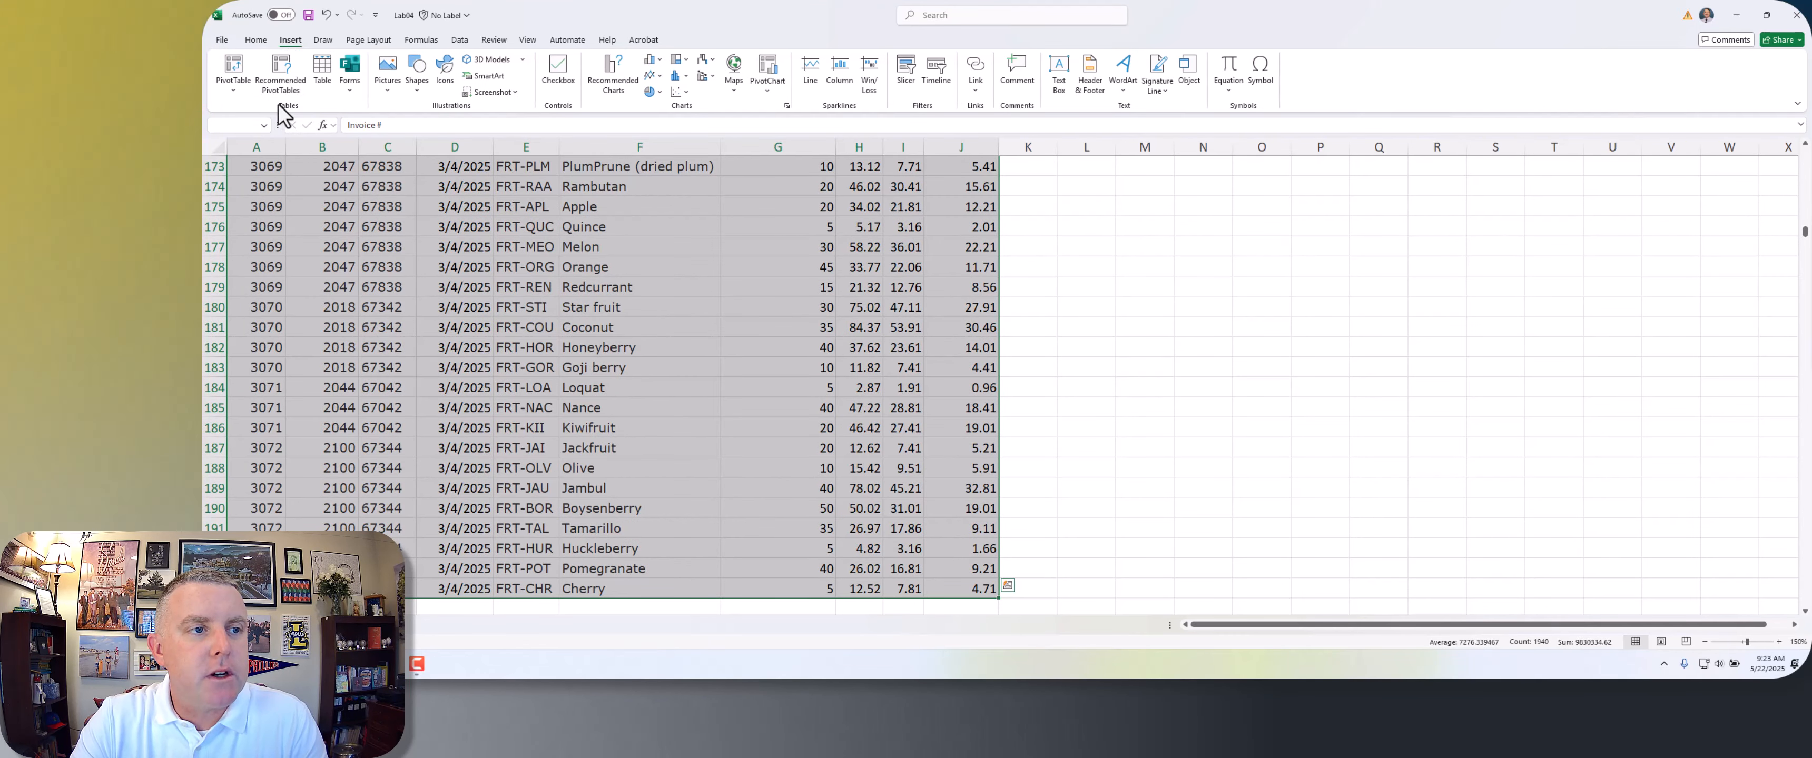
left_click(235, 70)
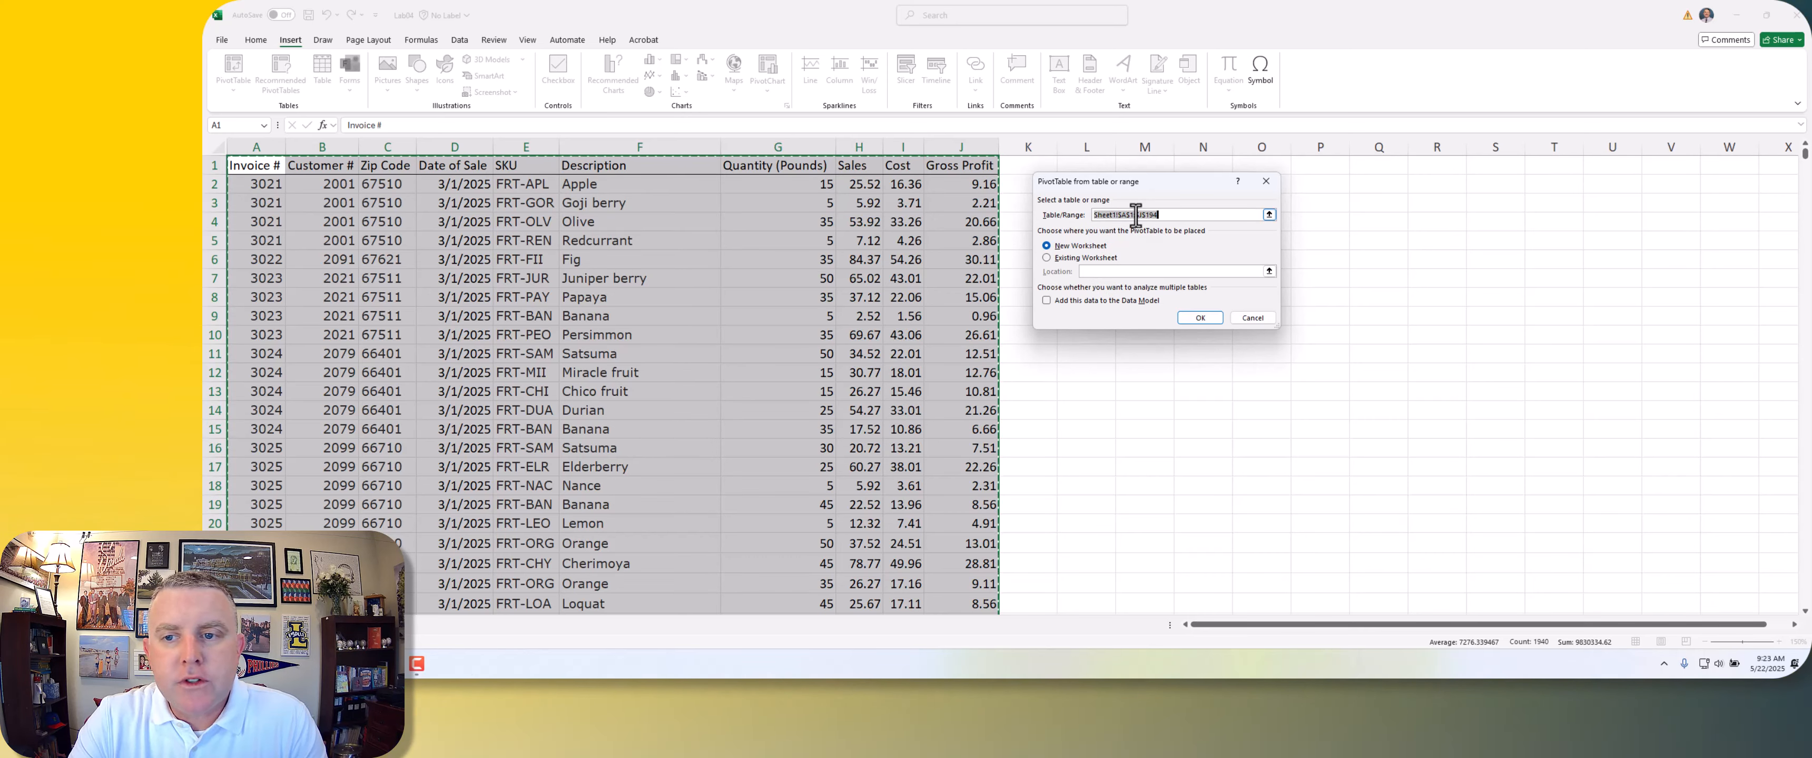
left_click(1198, 318)
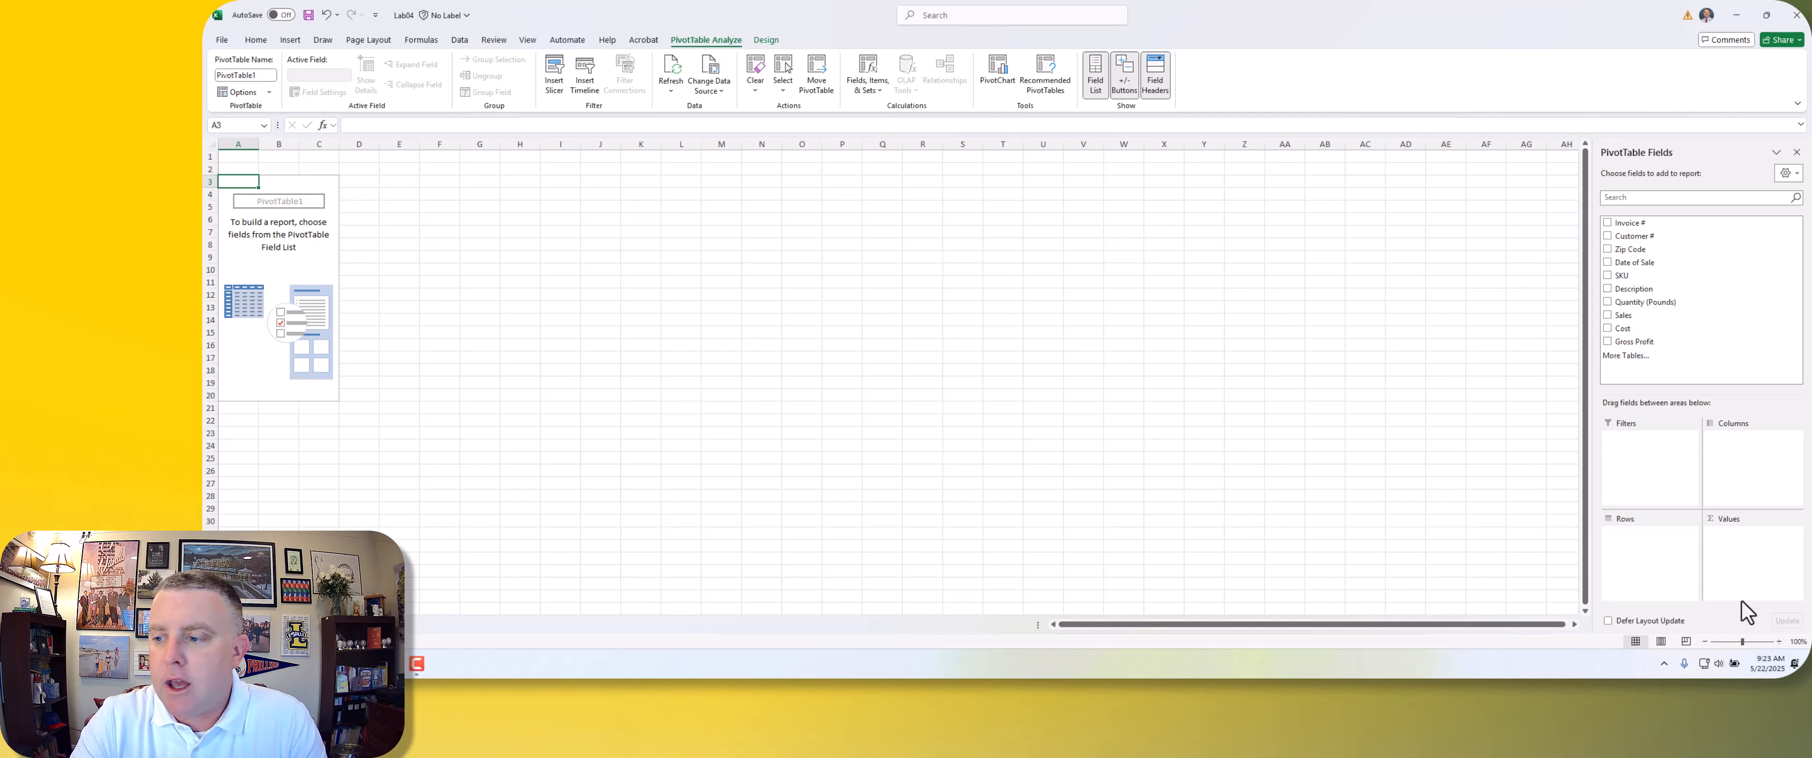
Step: Build the PivotTable with Customer # as the rows and the sum of Gross Profit as the values
left_click(1780, 642)
left_click(1780, 642)
left_click(1780, 642)
left_click(1779, 641)
left_click(1780, 641)
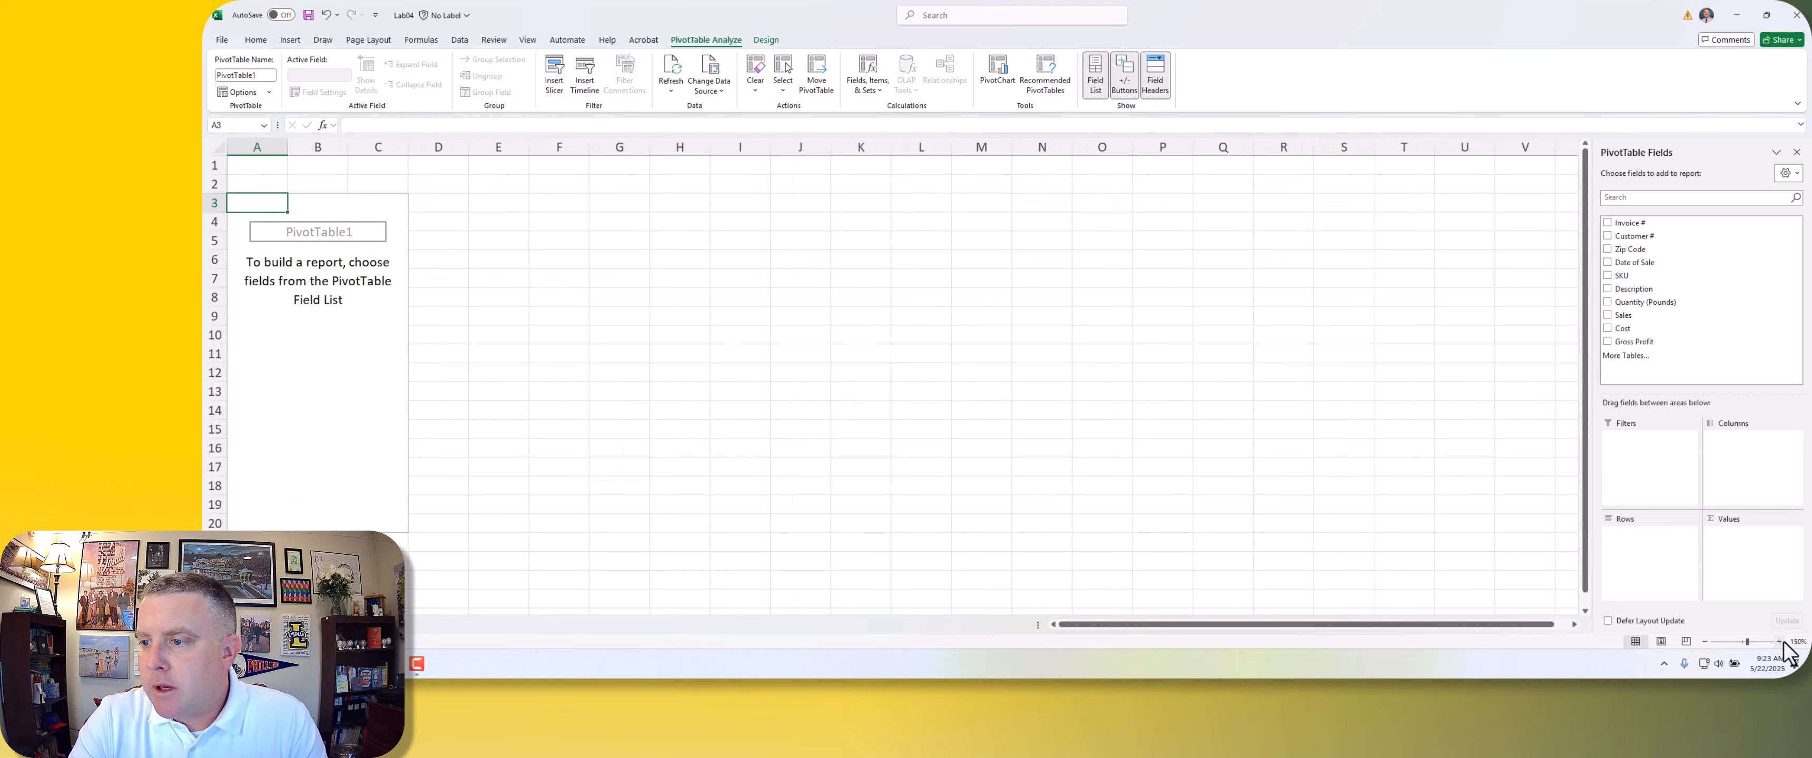
left_click(1780, 641)
left_click(1780, 641)
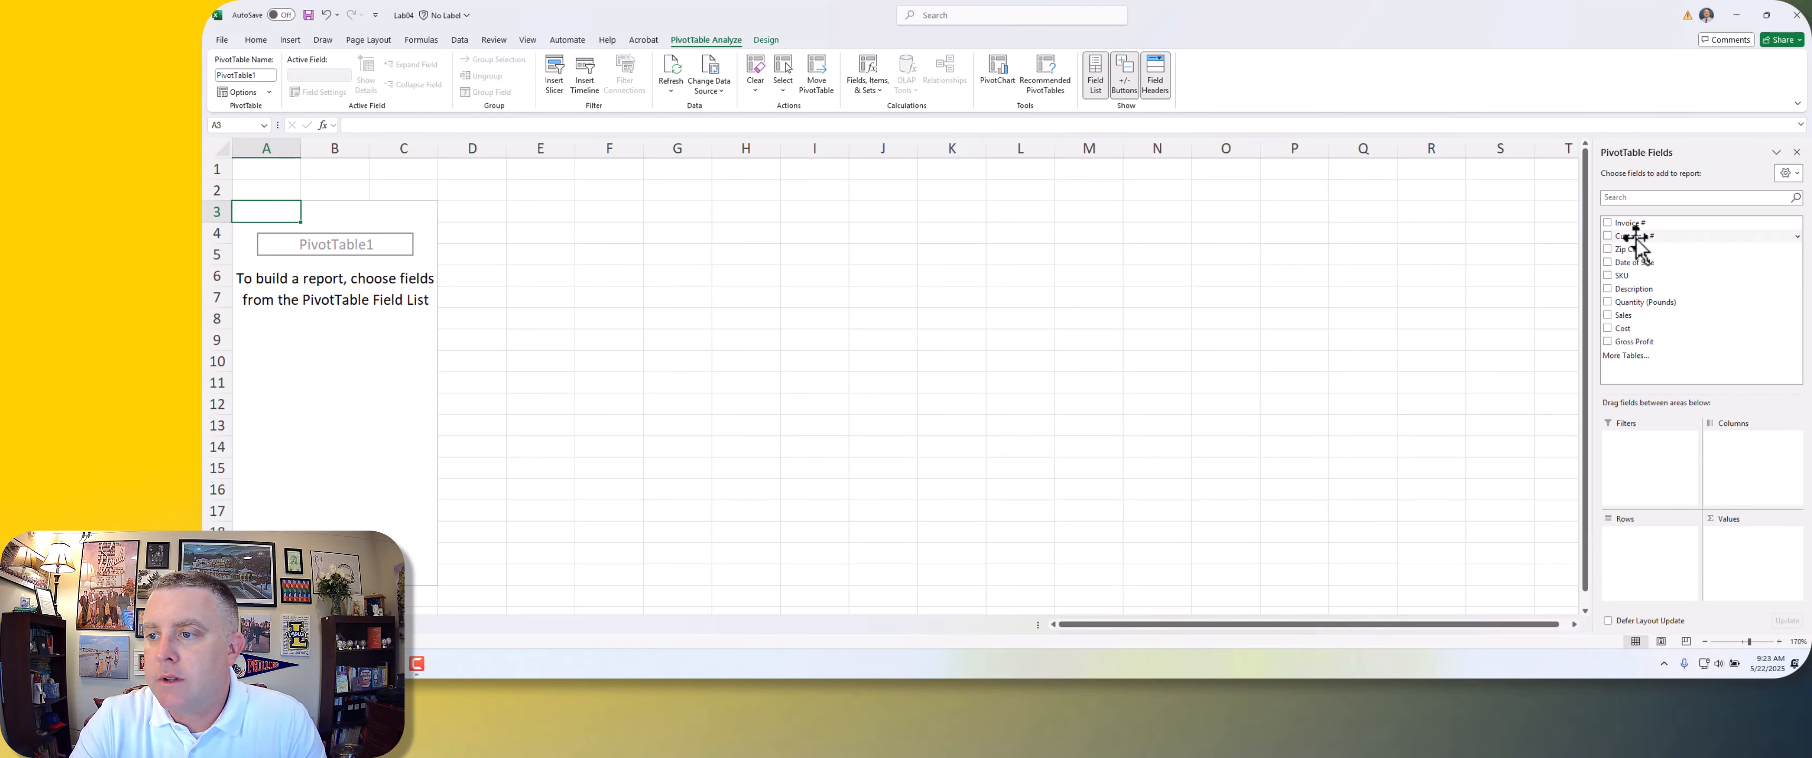
left_click_drag(1634, 239, 1660, 465)
left_click_drag(1651, 569, 1633, 555)
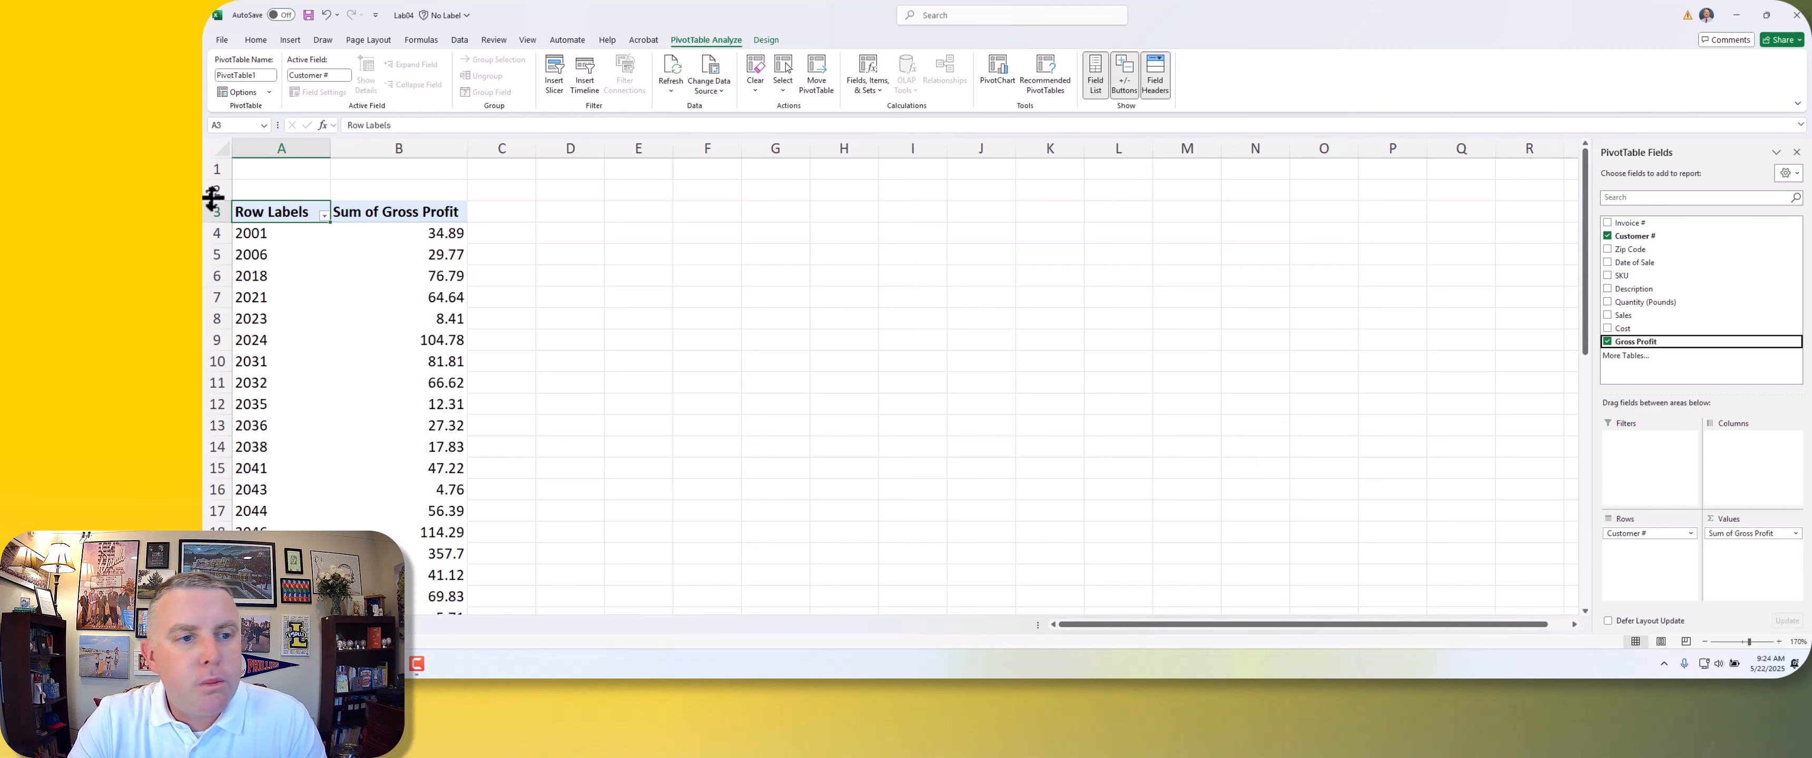
Step: Sort the customers in the PivotTable by Sum of Gross Profit from largest to smallest and review the top customer
left_click(254, 234)
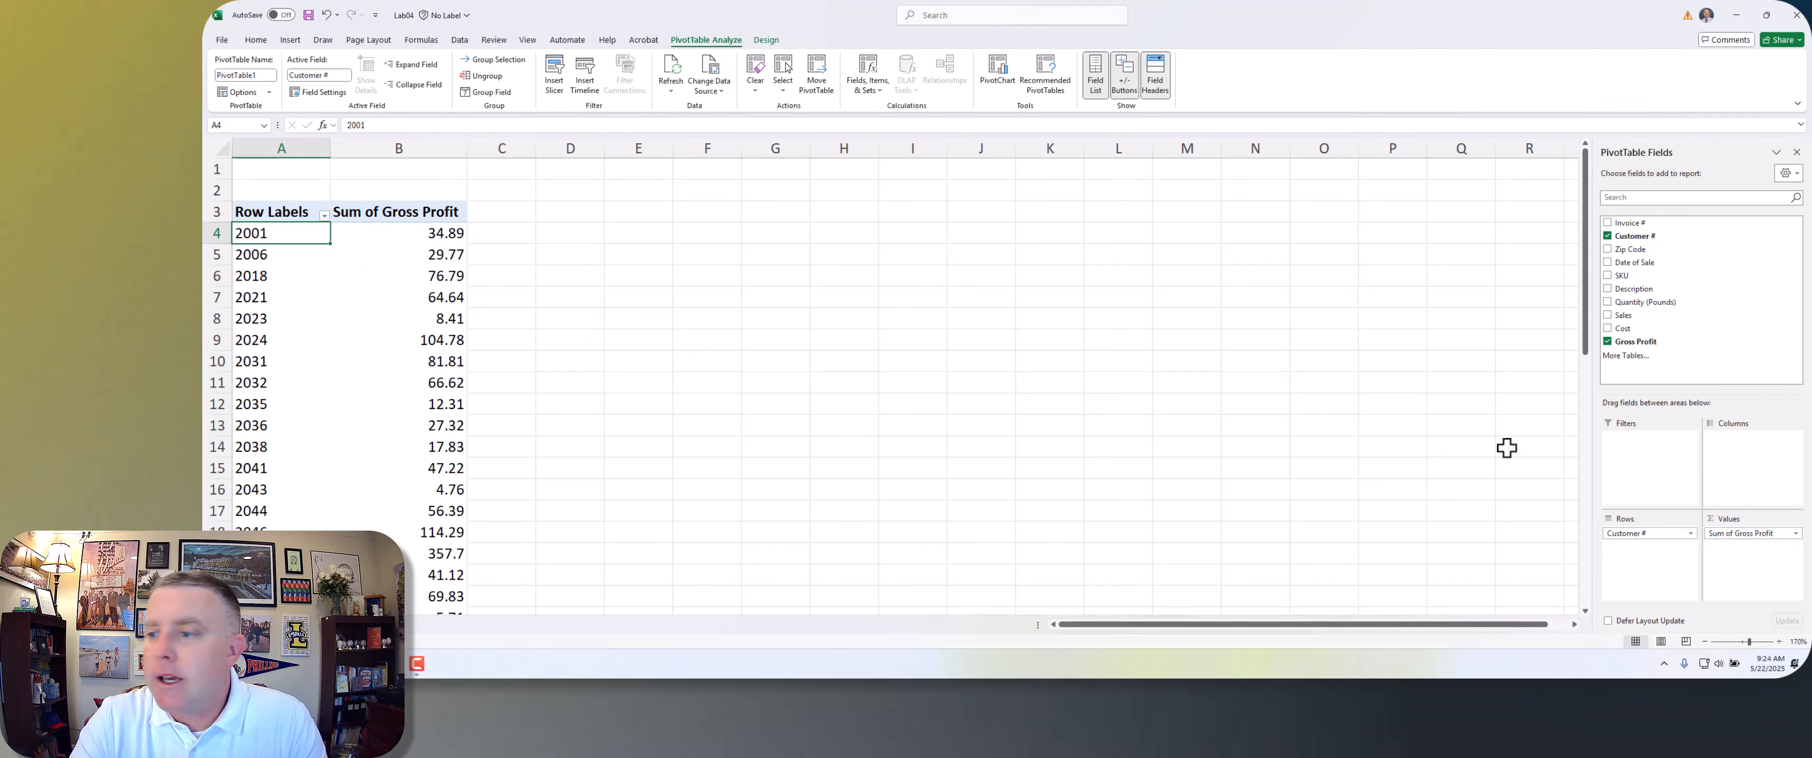
left_click(350, 276)
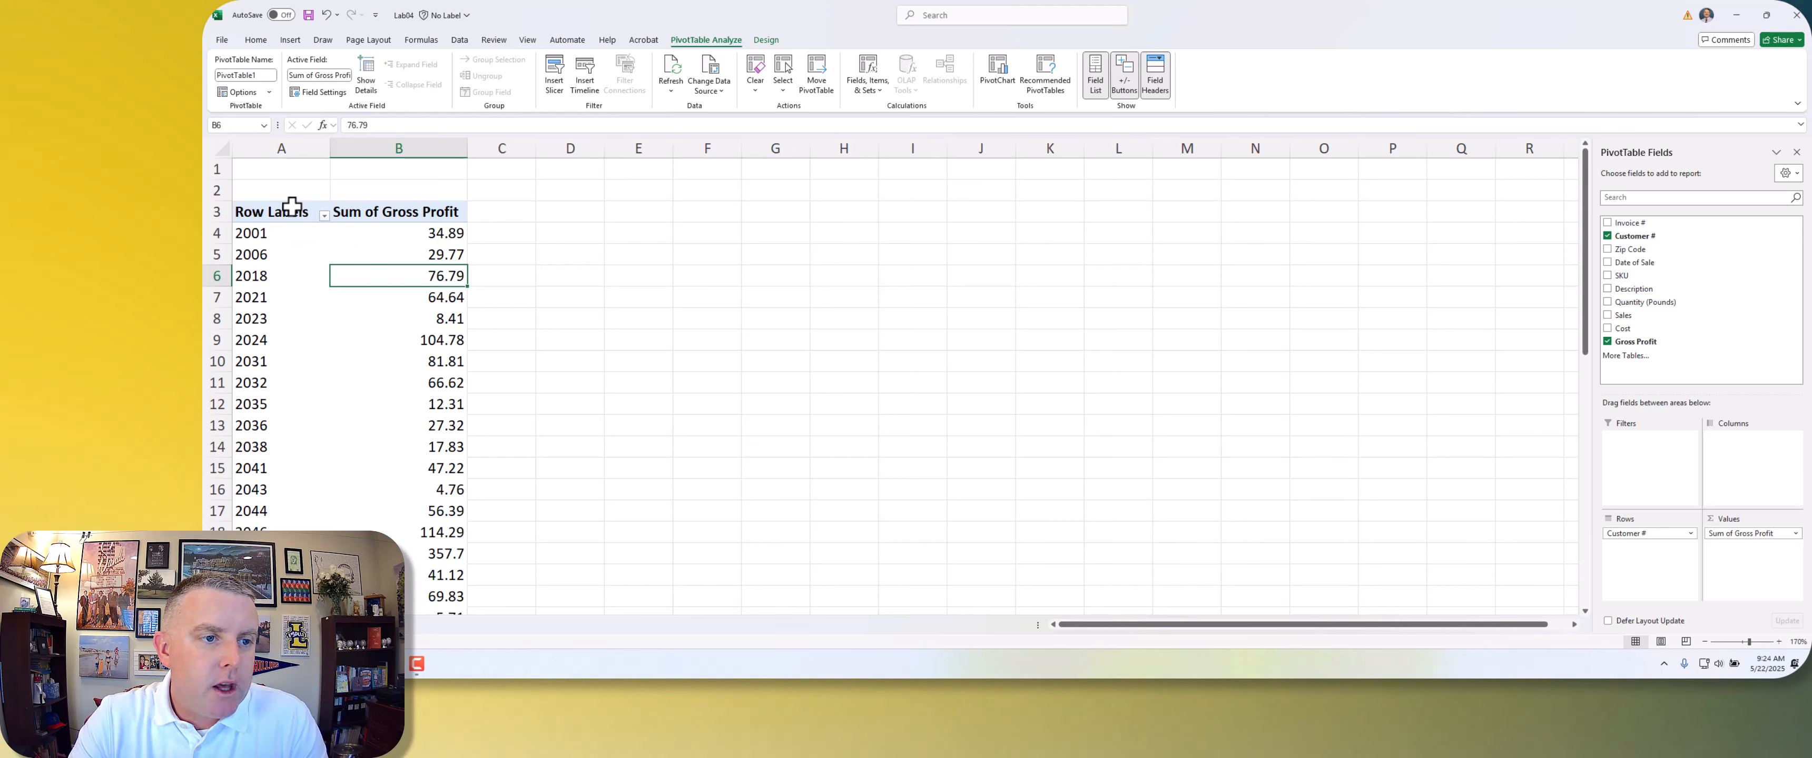
left_click(386, 228)
left_click(258, 232)
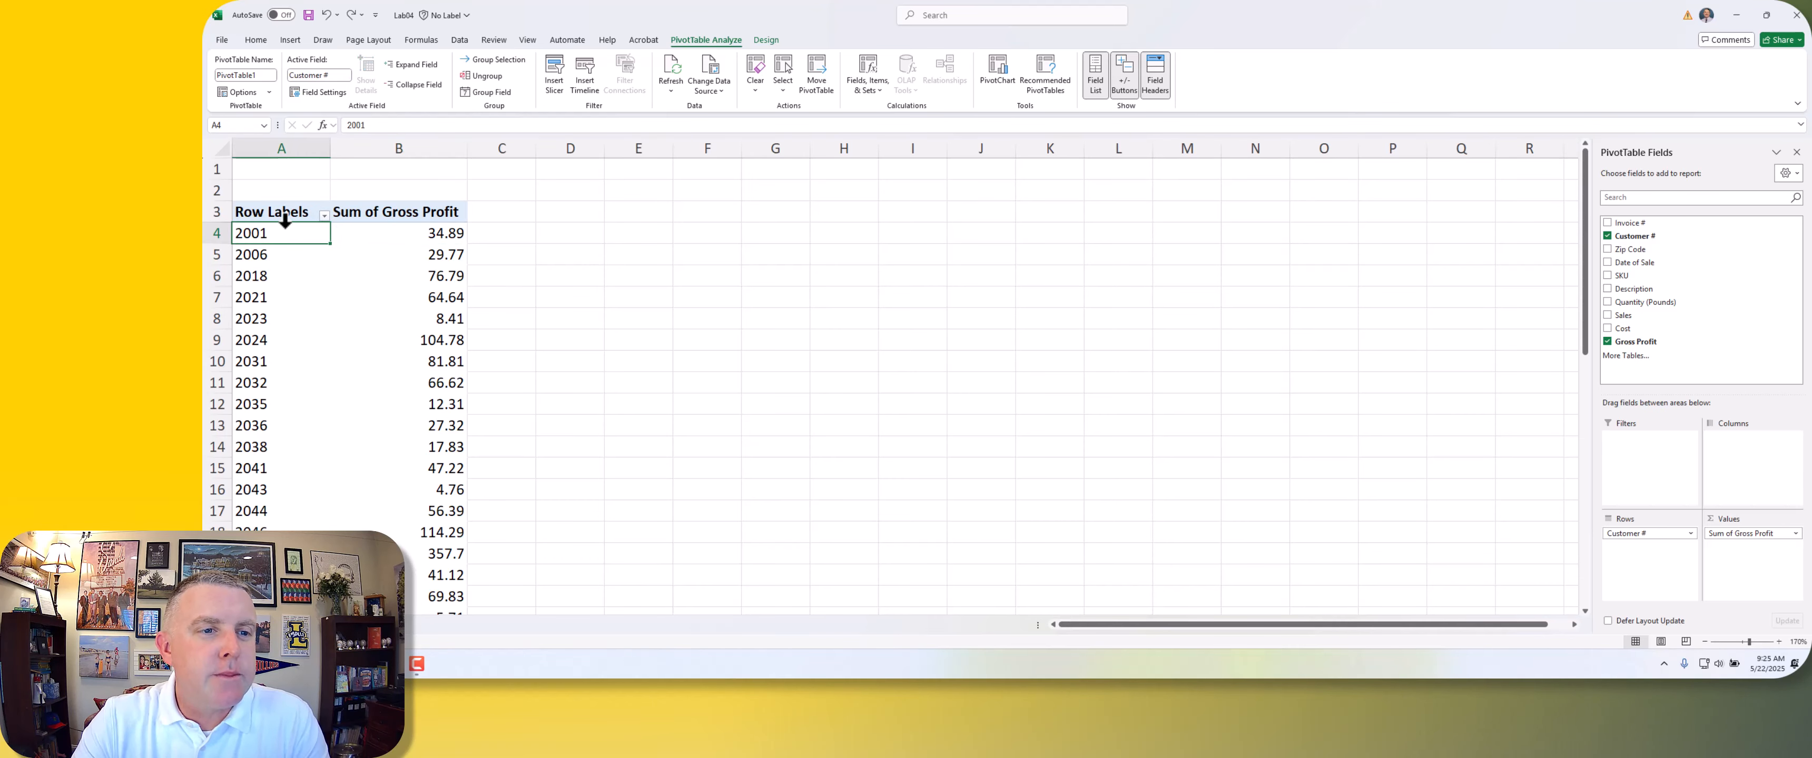
left_click(398, 233)
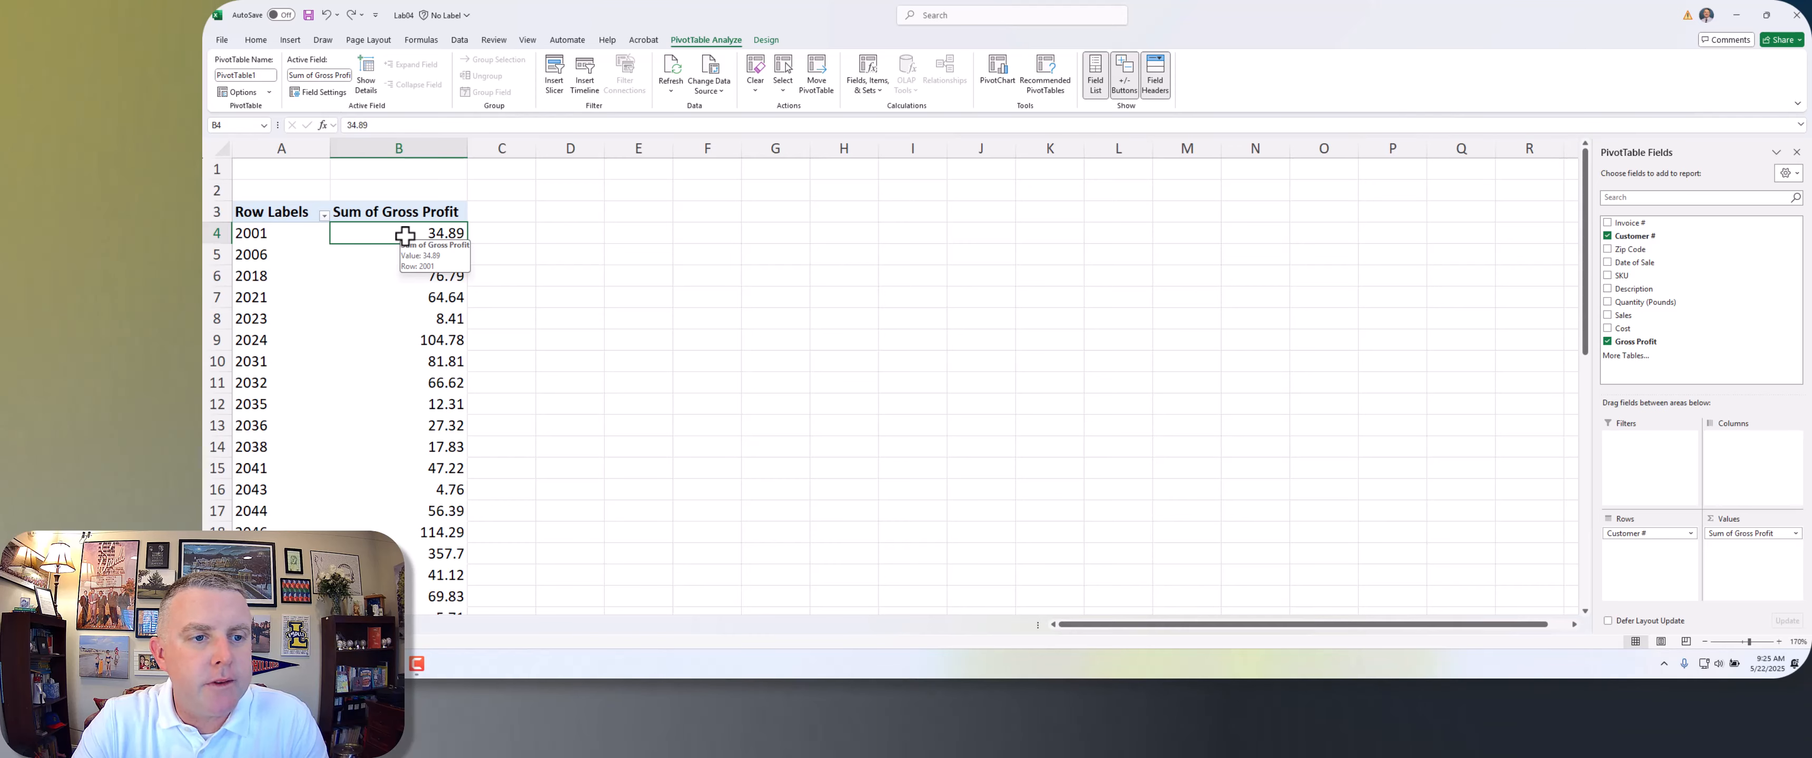
right_click(405, 237)
mouse_move(434, 362)
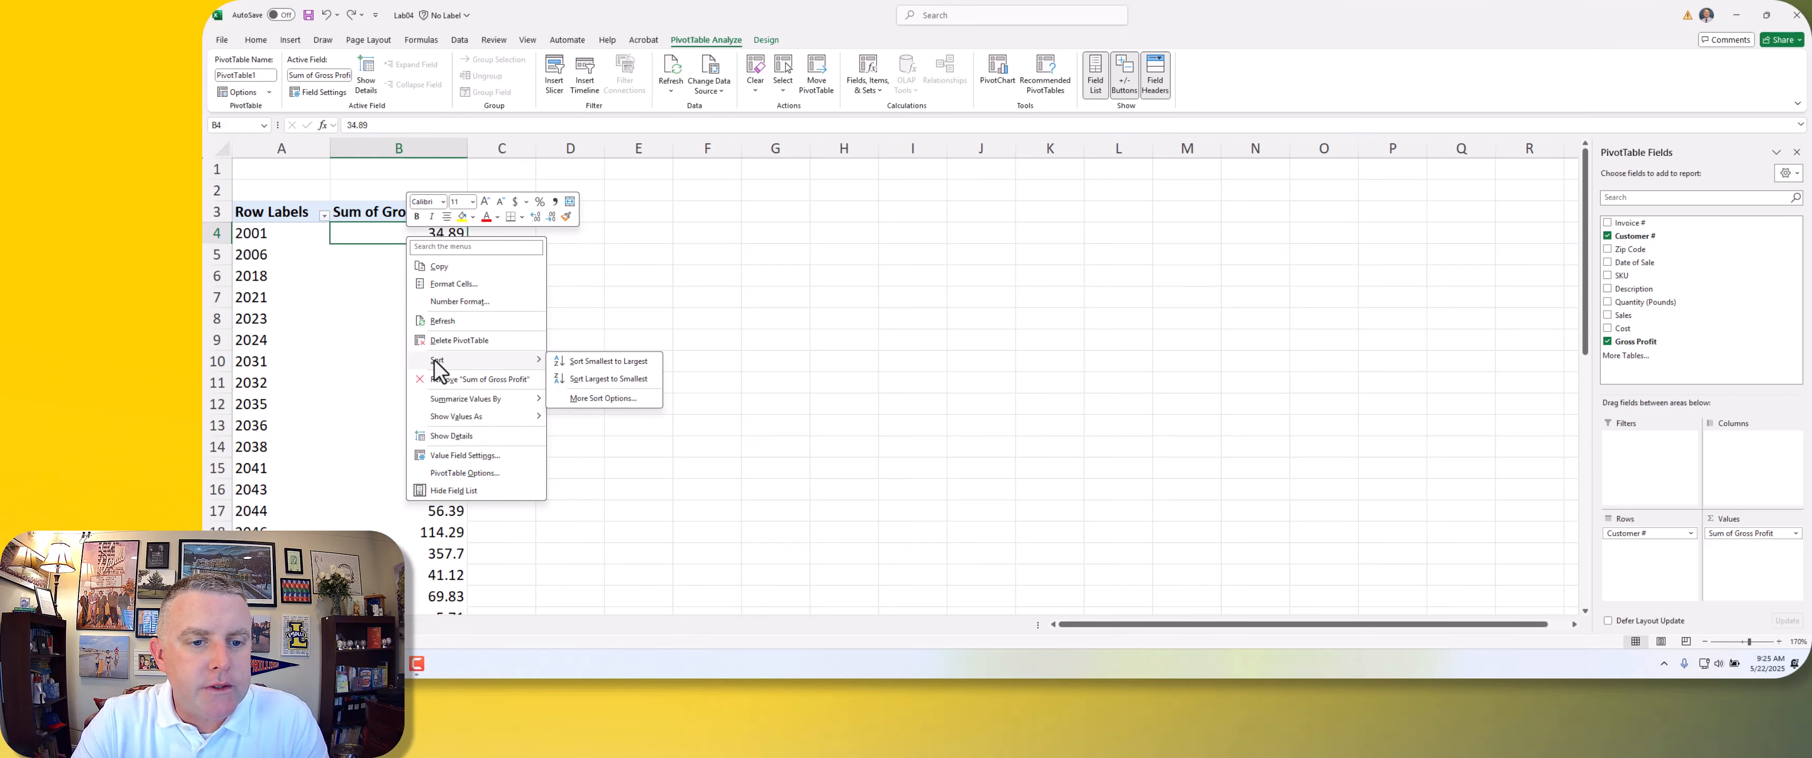
left_click(608, 380)
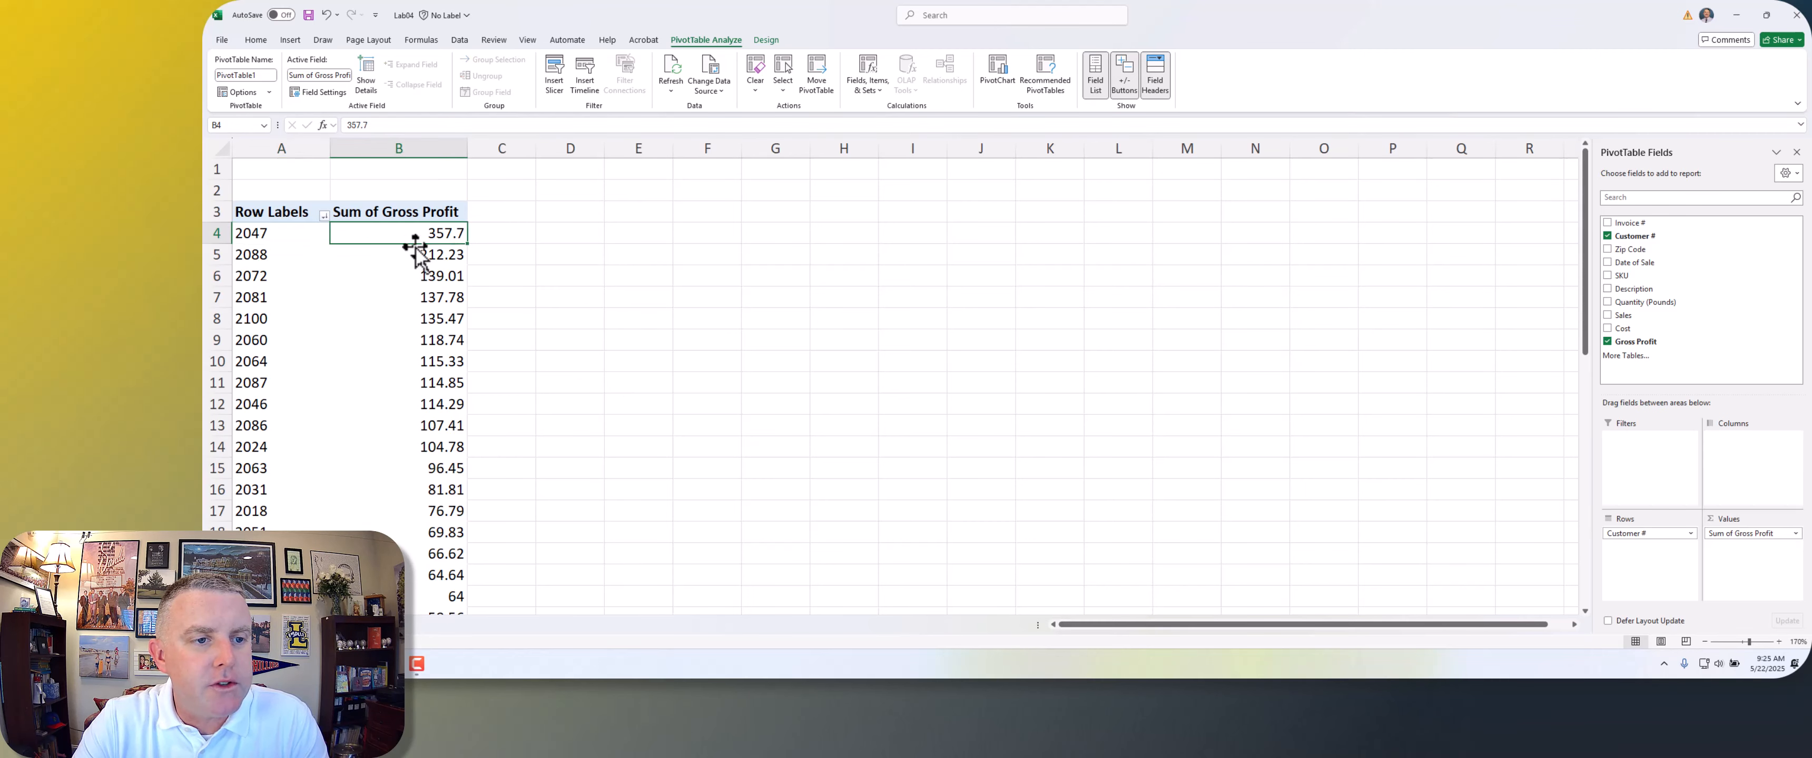
left_click(263, 247)
left_click(263, 289)
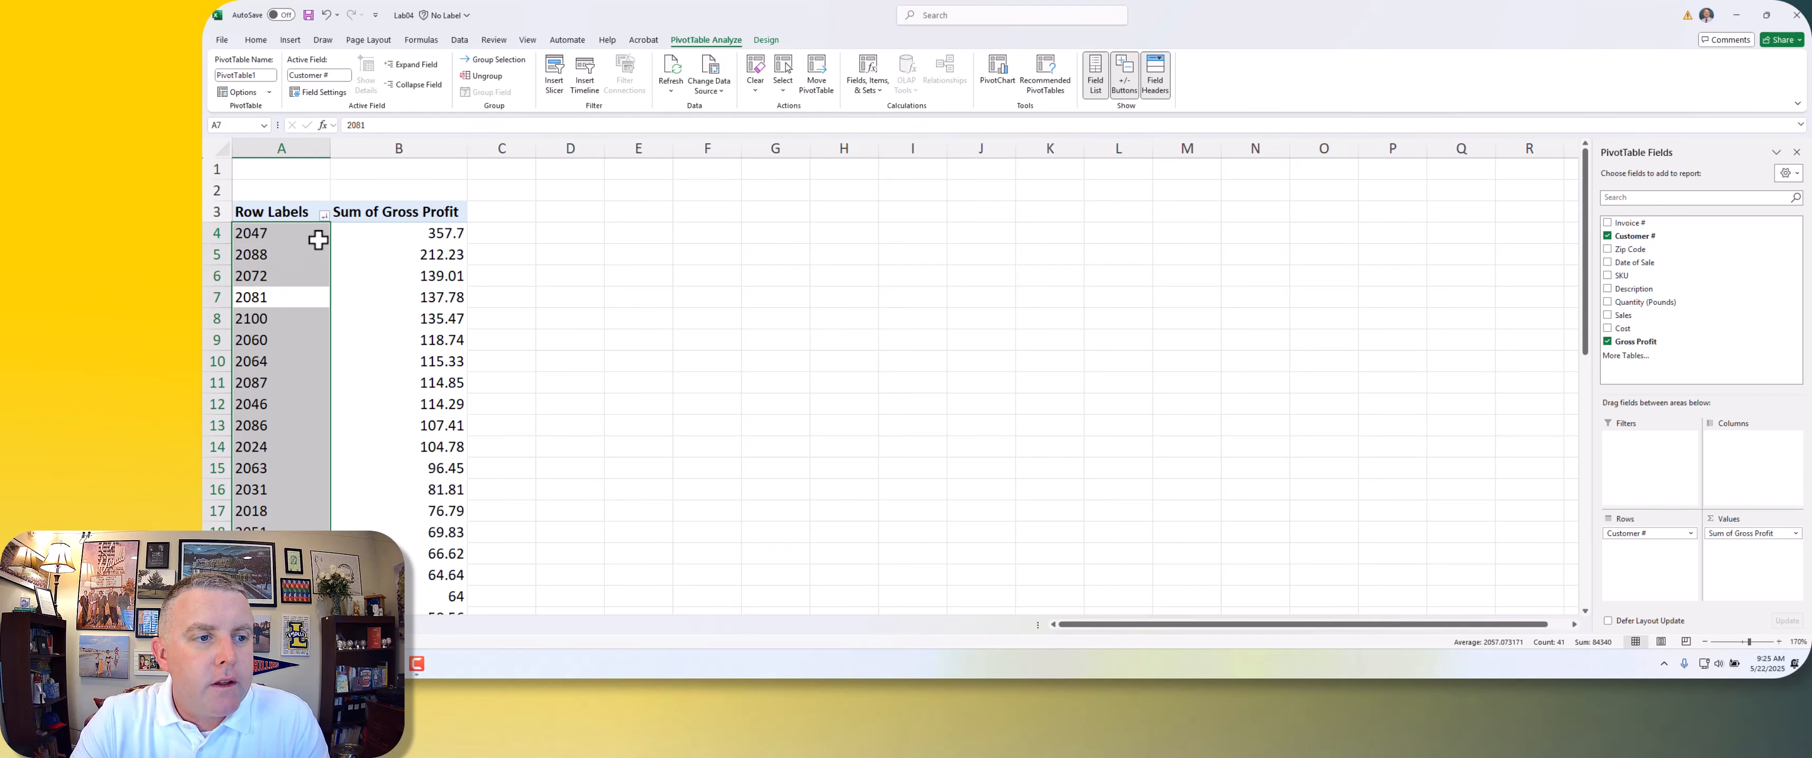
left_click(316, 237)
left_click(402, 236)
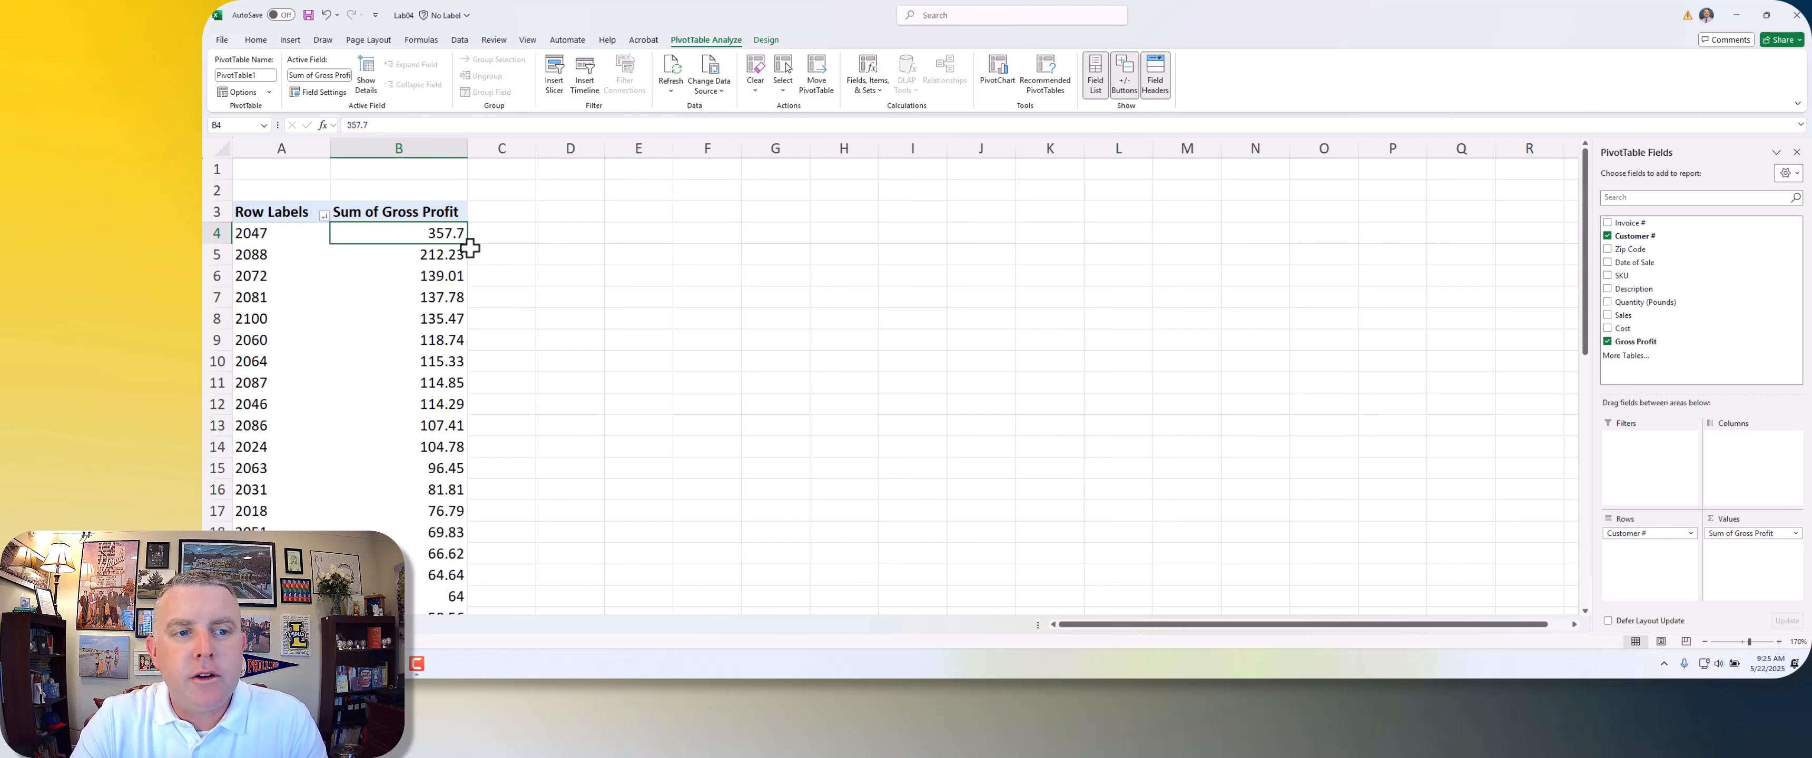
left_click(293, 235)
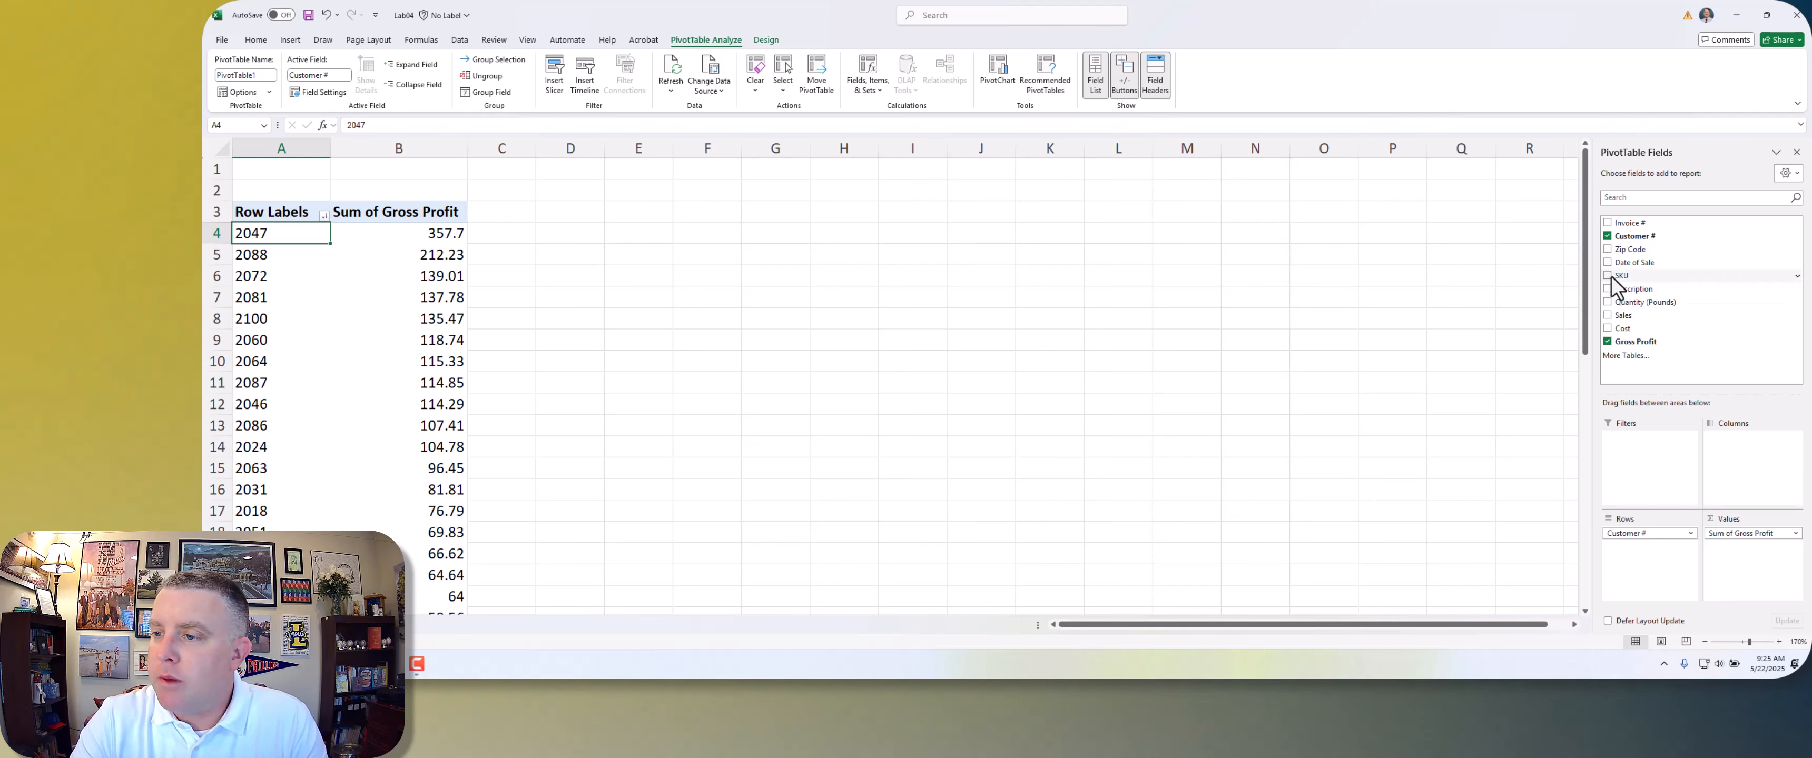
Step: Remove Customer # from the PivotTable rows and use SKU as the row field instead
left_click(1690, 534)
left_click(1659, 503)
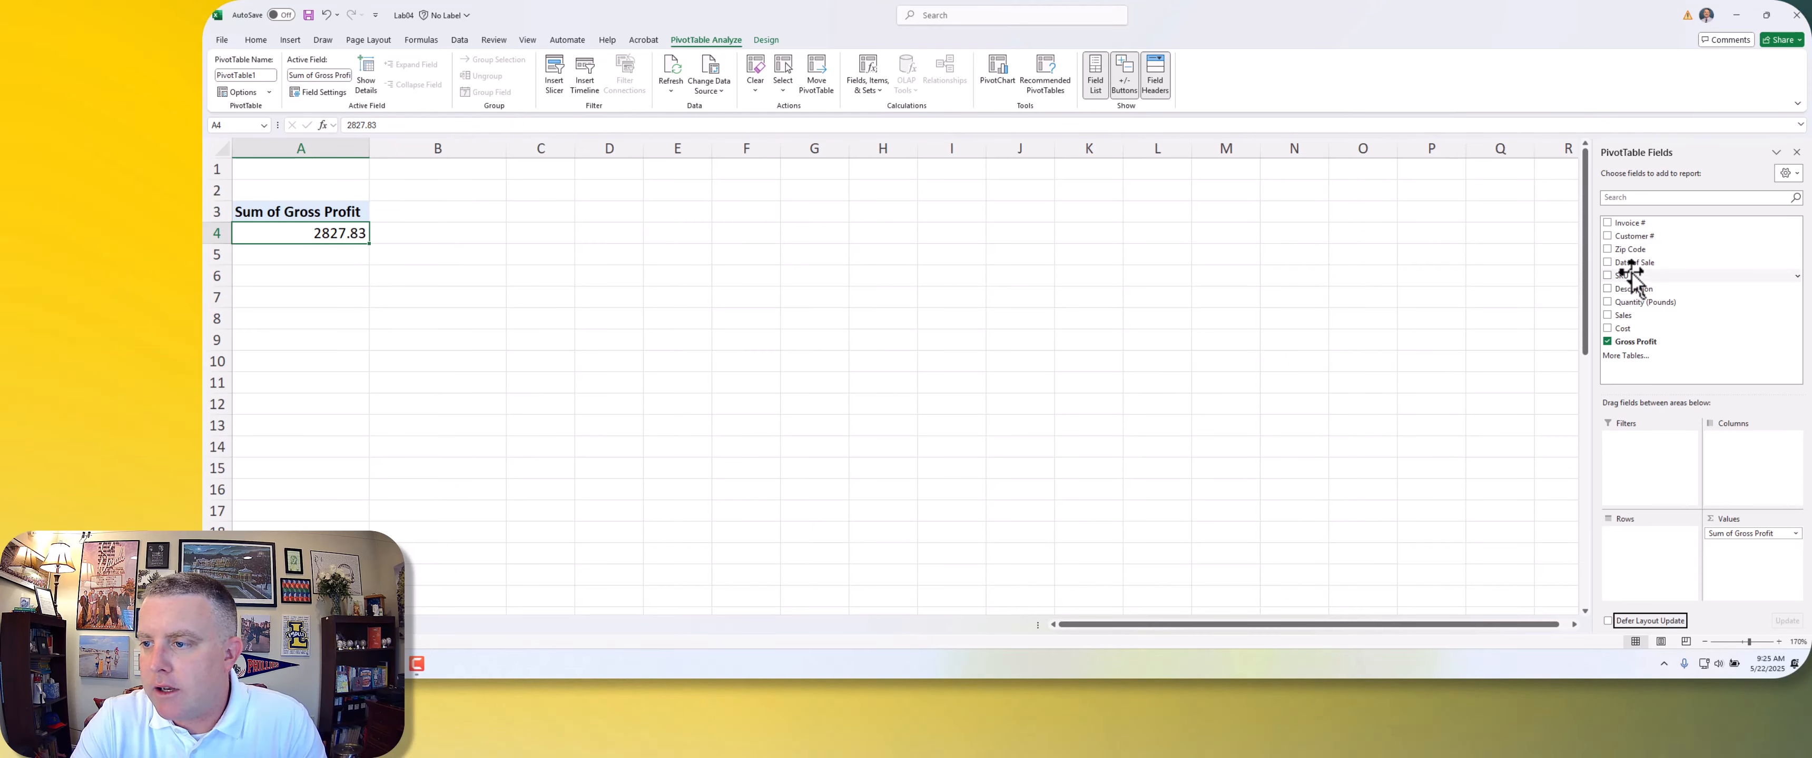
left_click_drag(1625, 275, 1656, 568)
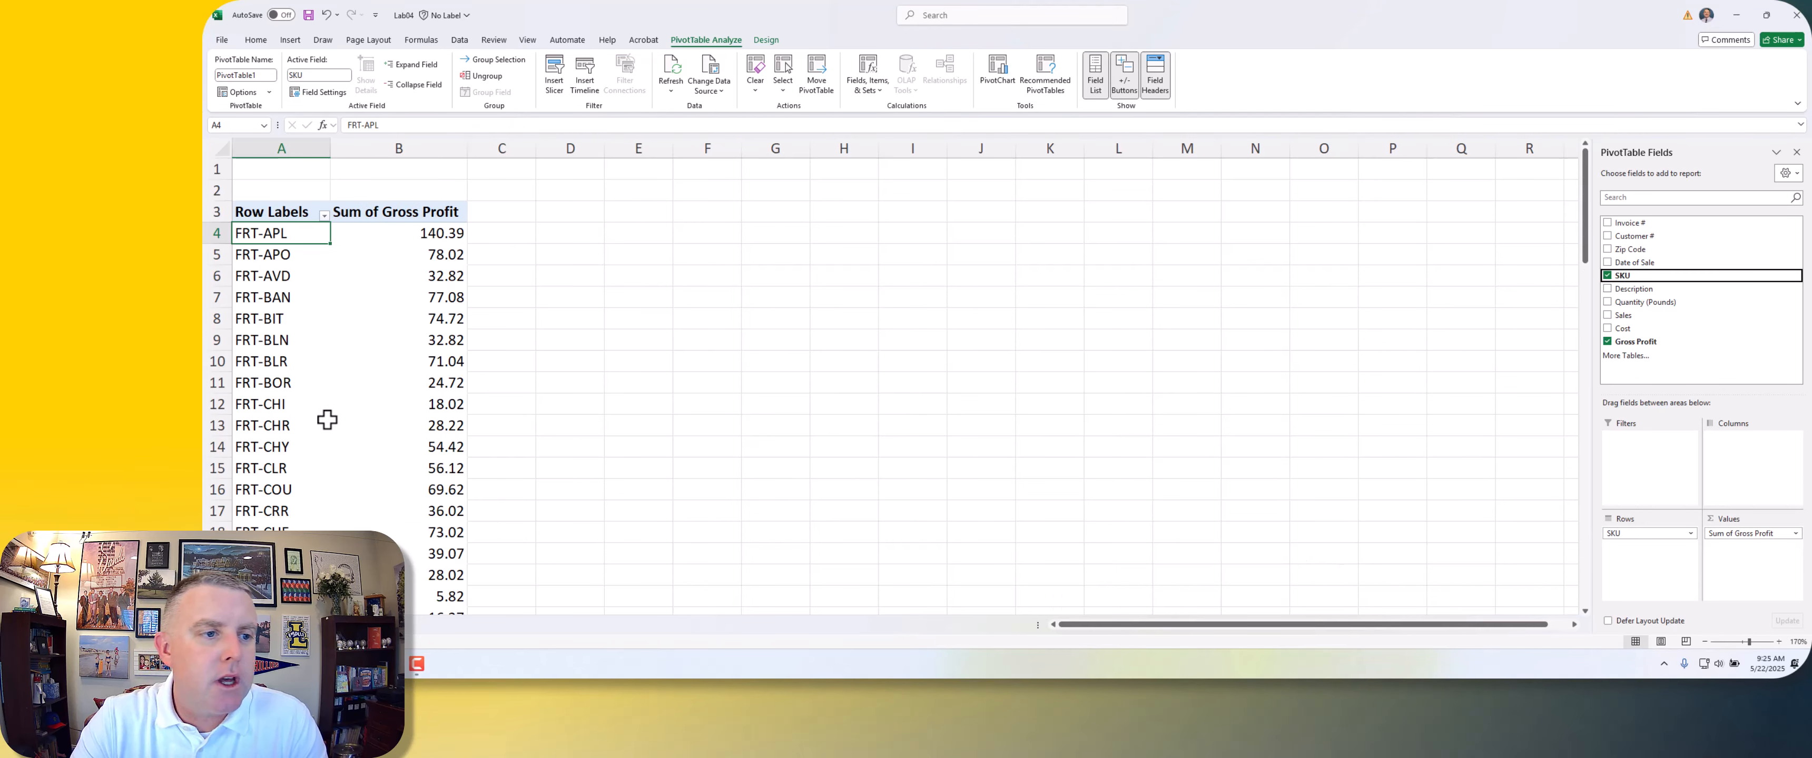
Step: Look through the first SKUs in the PivotTable and their summed gross profit
left_click(424, 277)
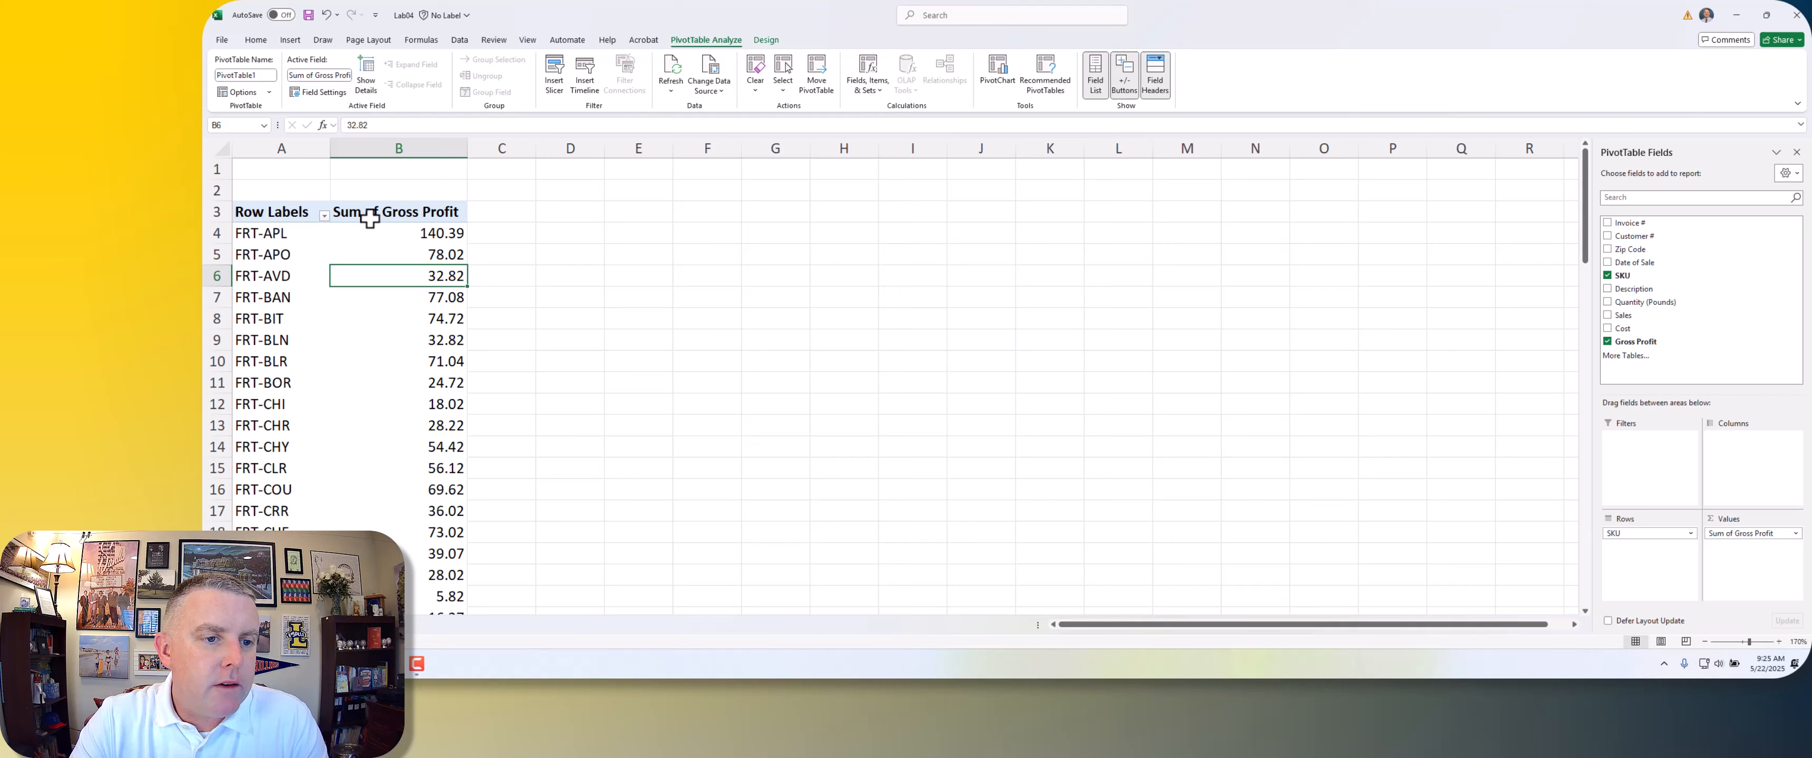
left_click(271, 225)
left_click(305, 277)
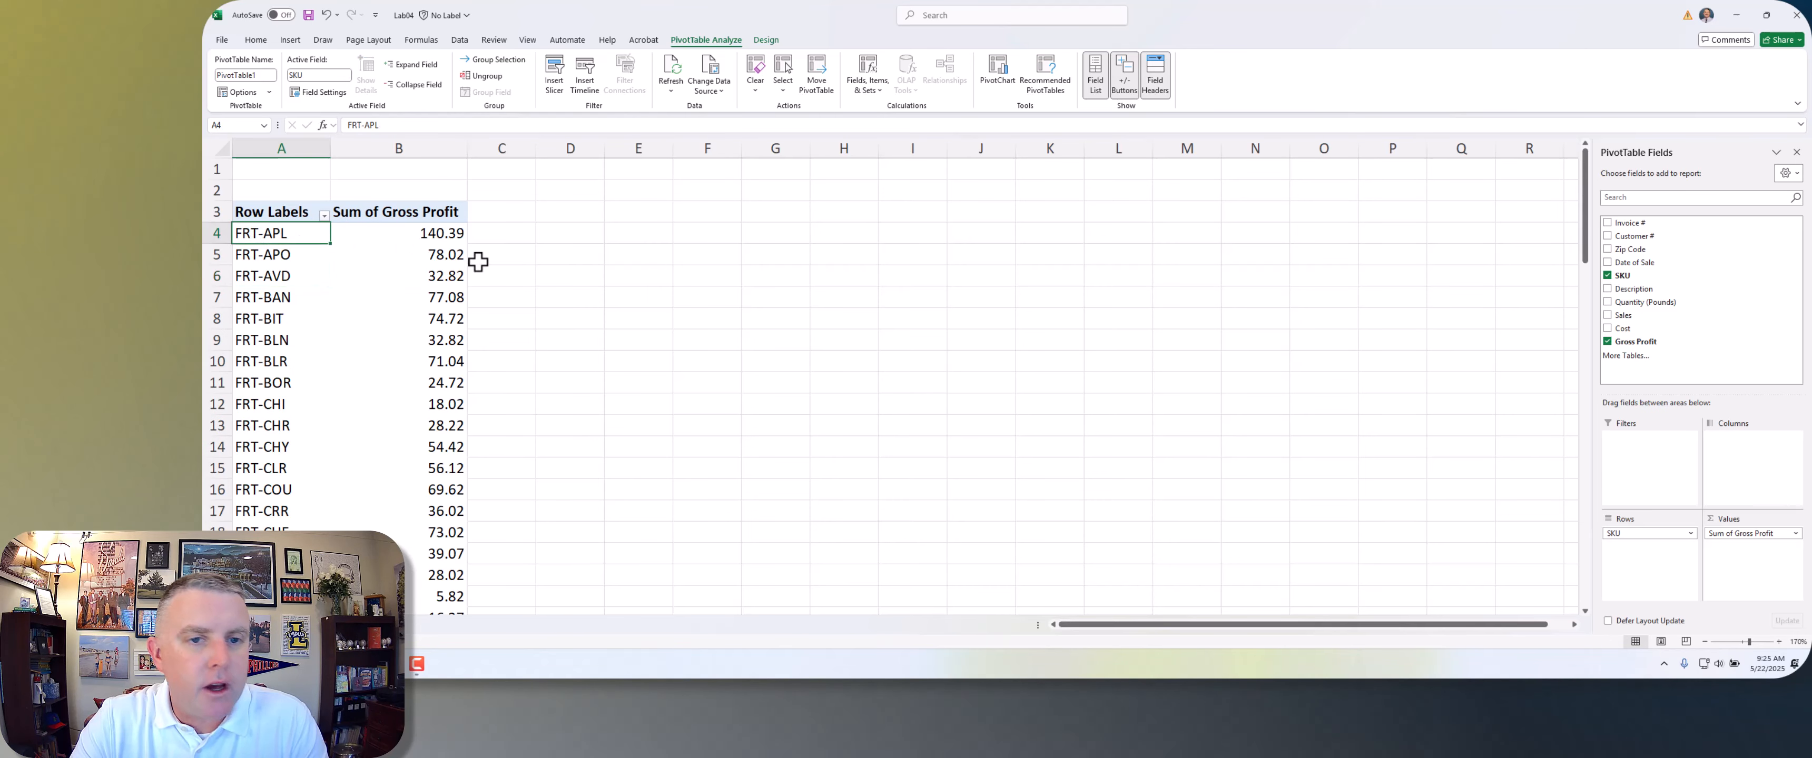
left_click(408, 237)
left_click(237, 236)
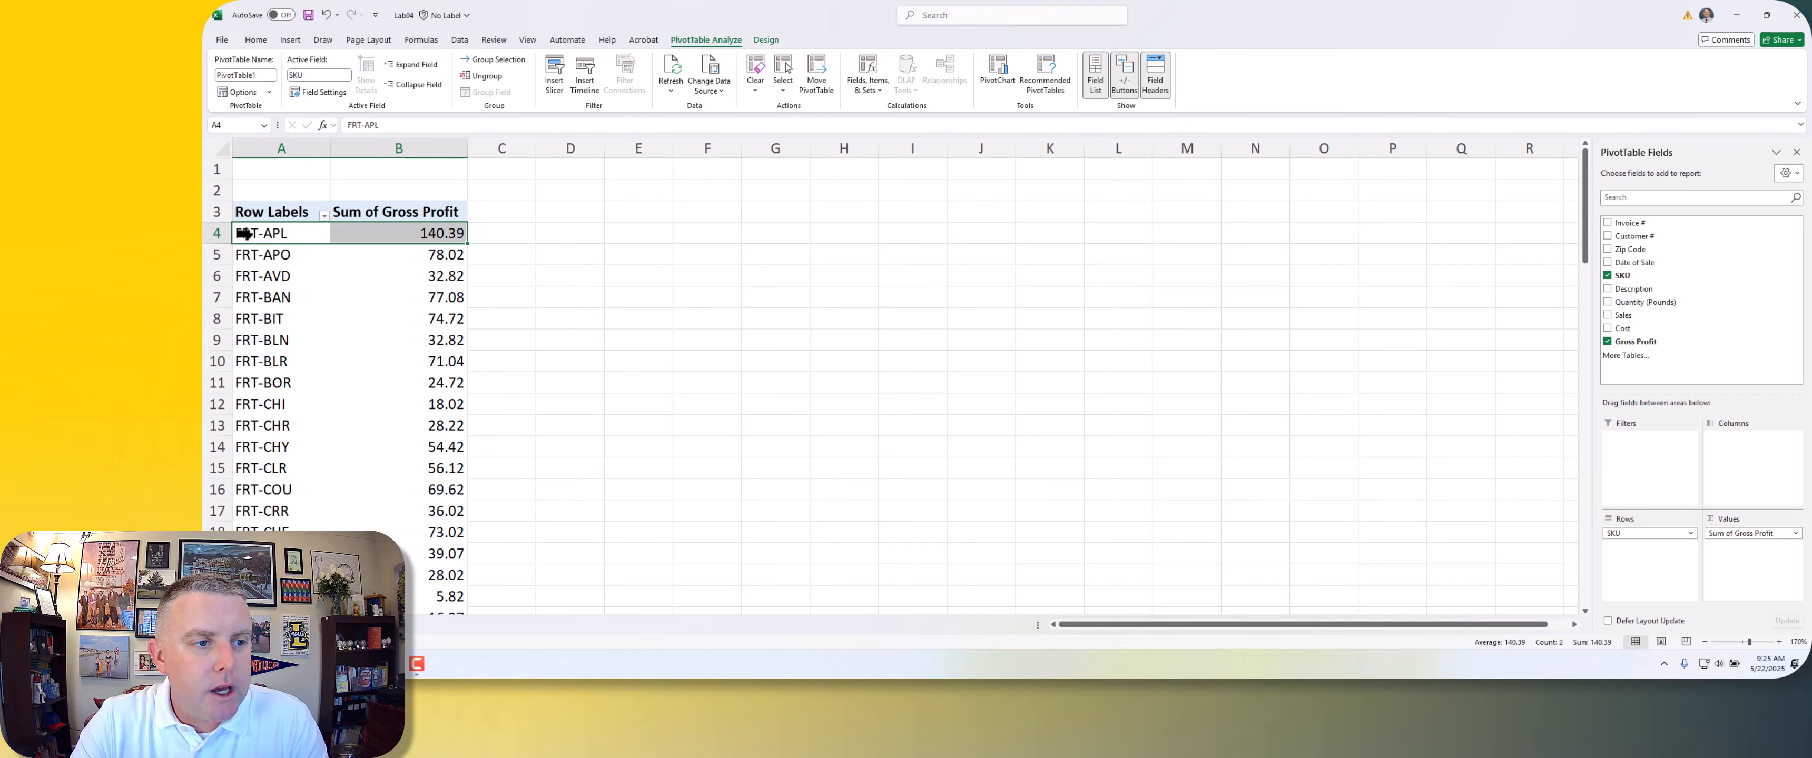
left_click(263, 255)
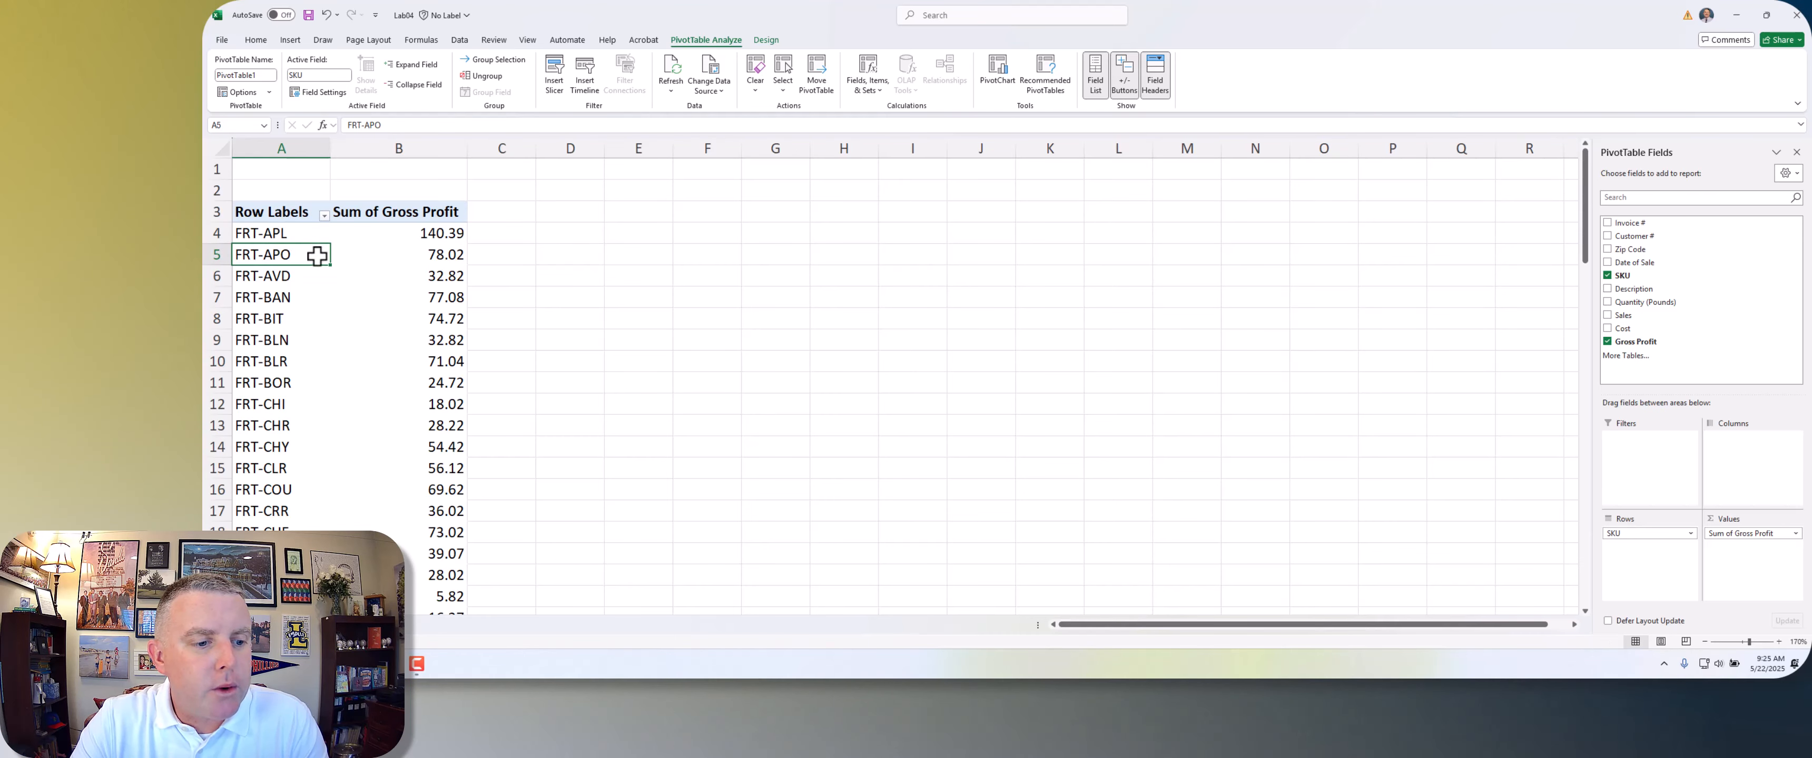
left_click(277, 235)
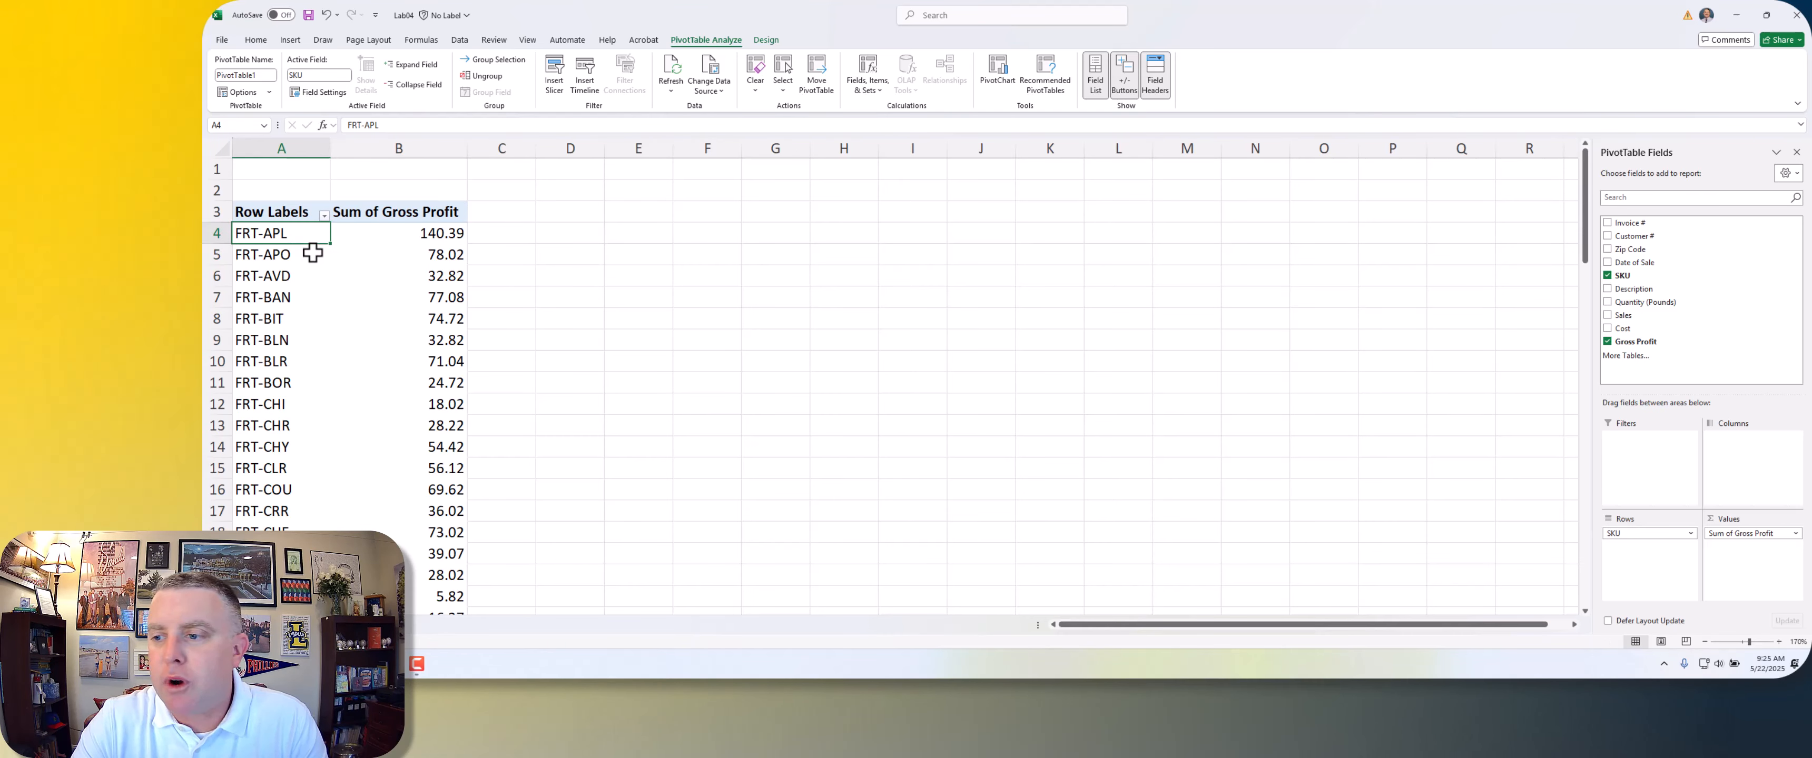